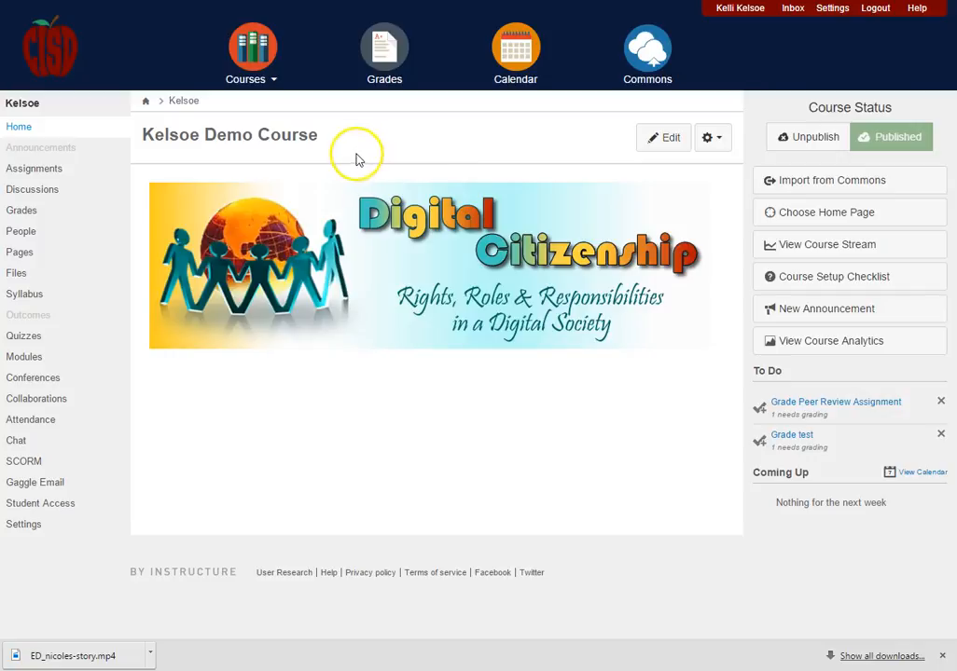
Add a new quiz named "Unit 3 Quiz" to the Unit 3 - Respecting Other's Work module
left_click(26, 338)
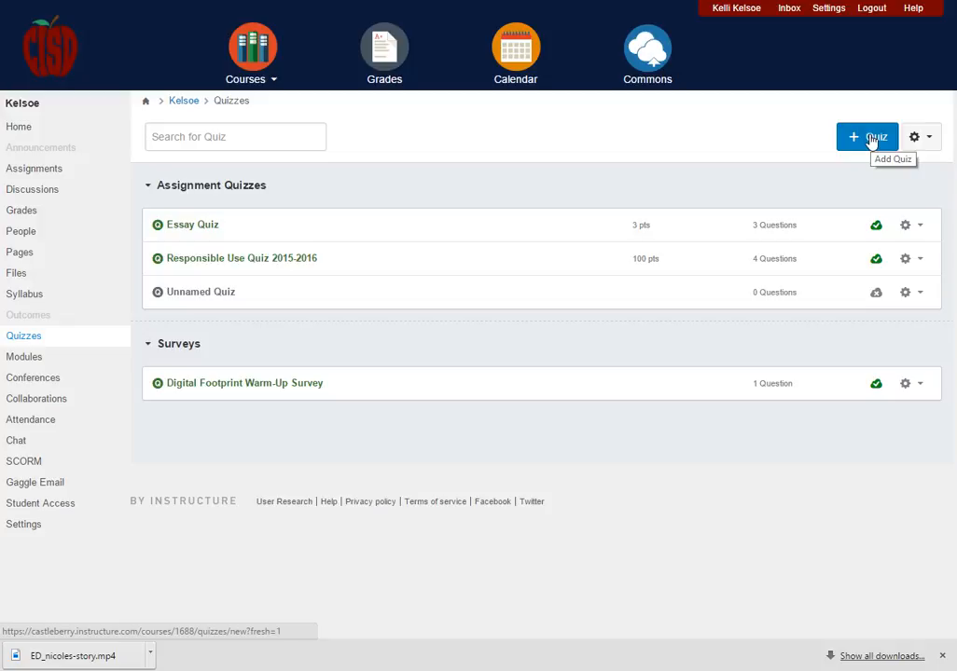
left_click(29, 359)
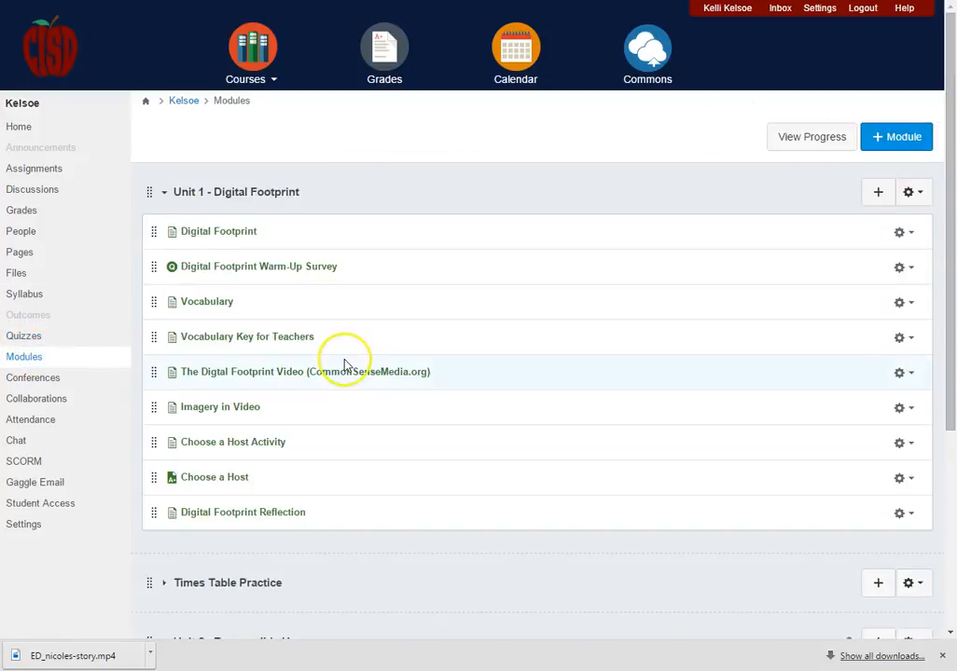
scroll(345, 364, "down", 3)
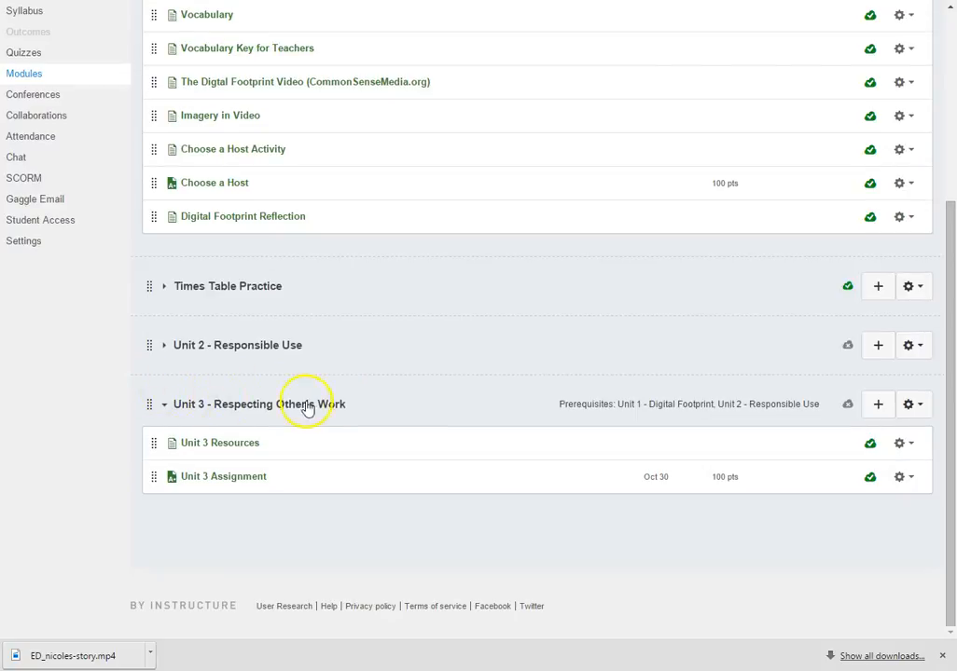
left_click(877, 405)
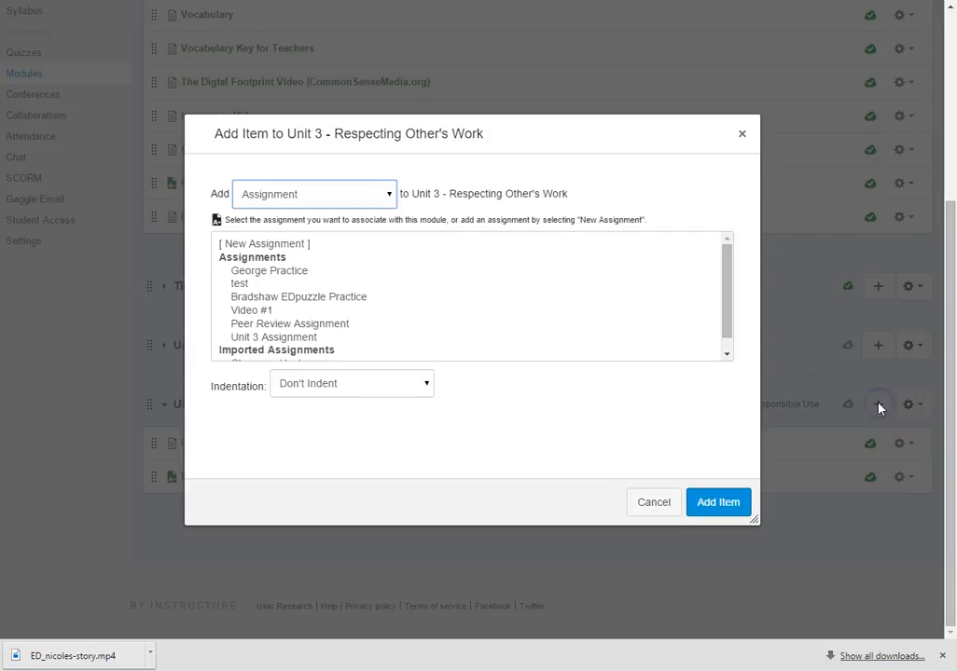
left_click(387, 196)
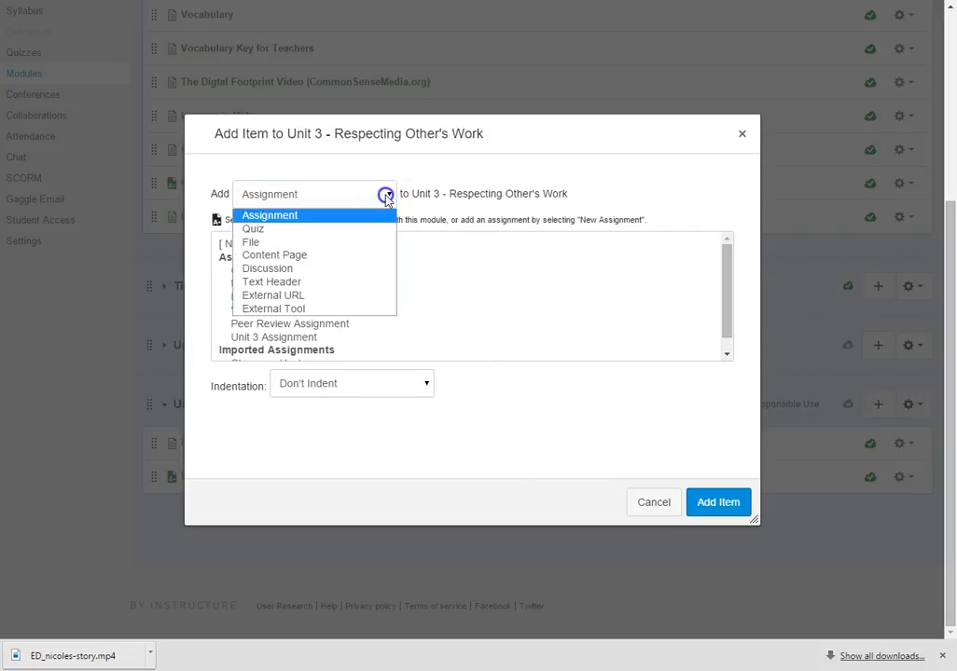
left_click(252, 229)
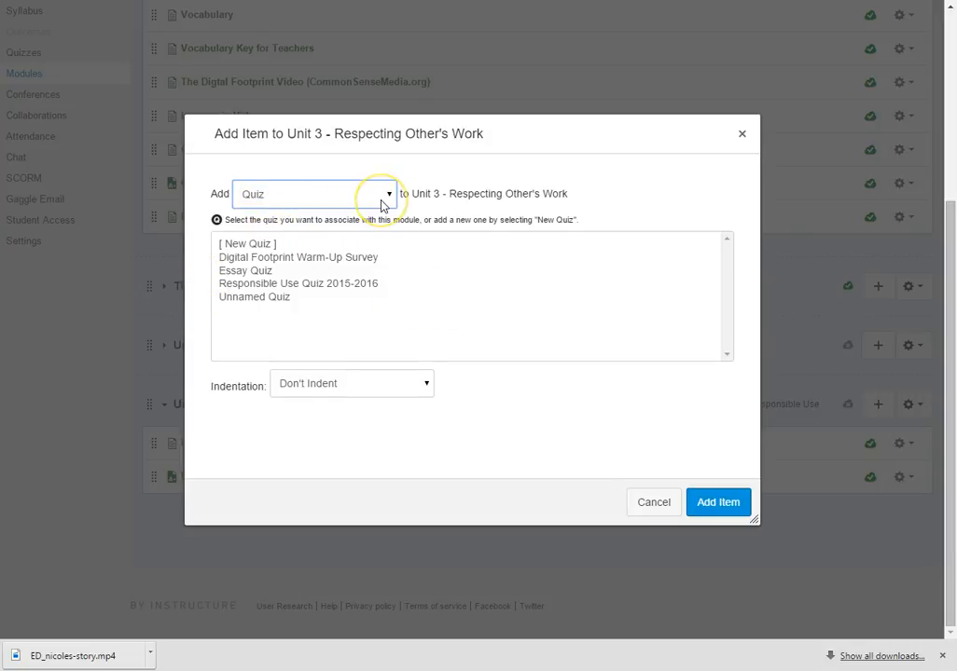
left_click(269, 261)
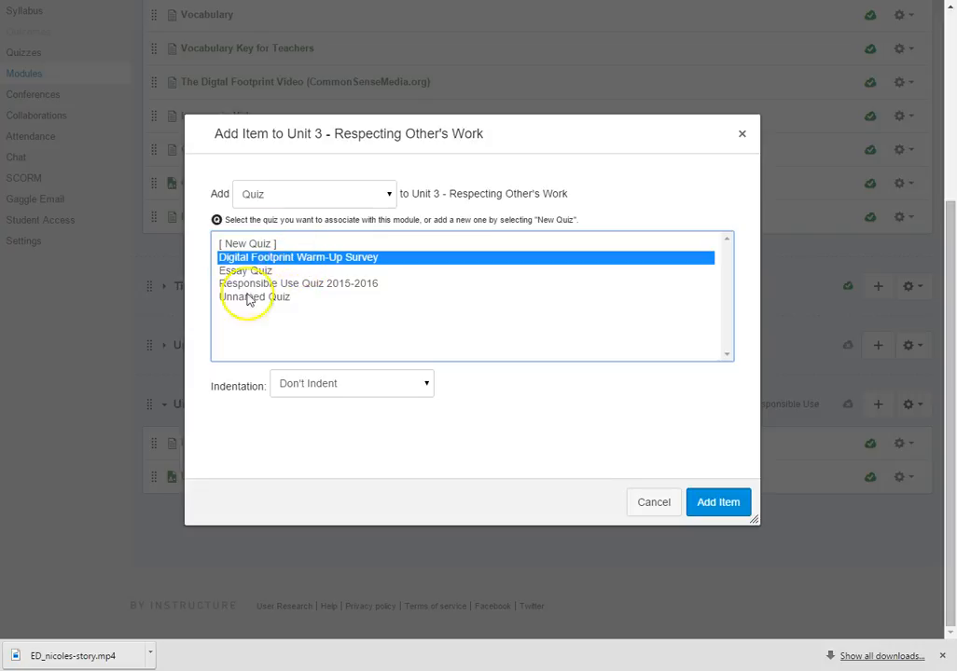
left_click(257, 244)
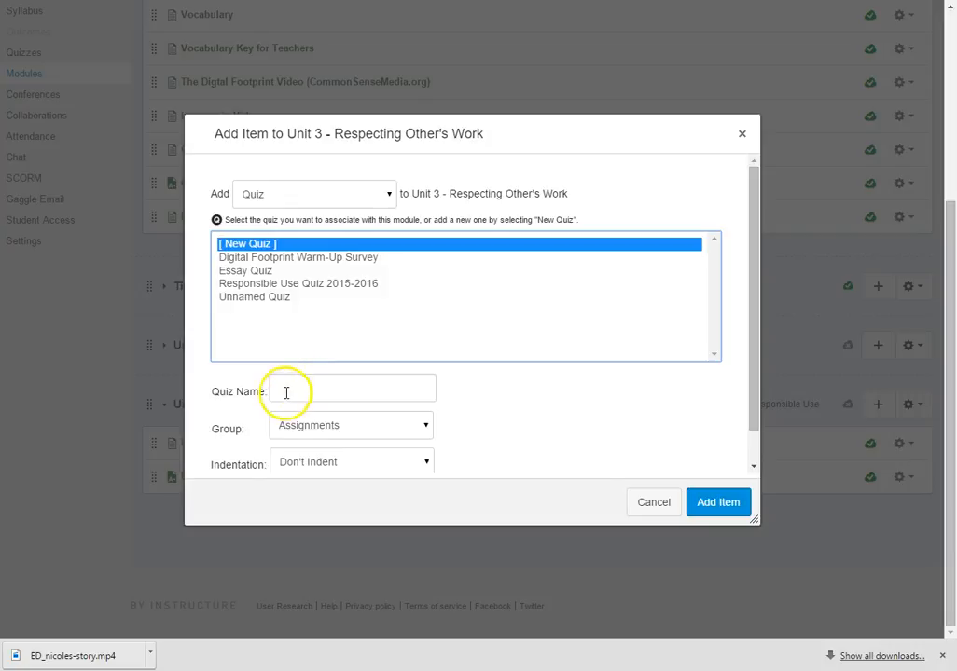
left_click(286, 387)
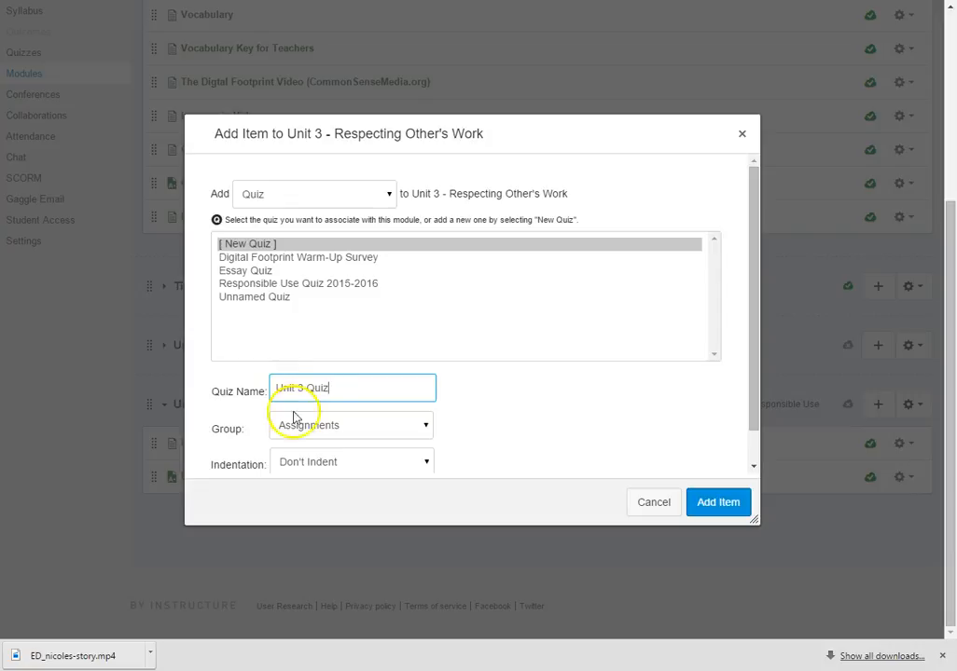
left_click(717, 504)
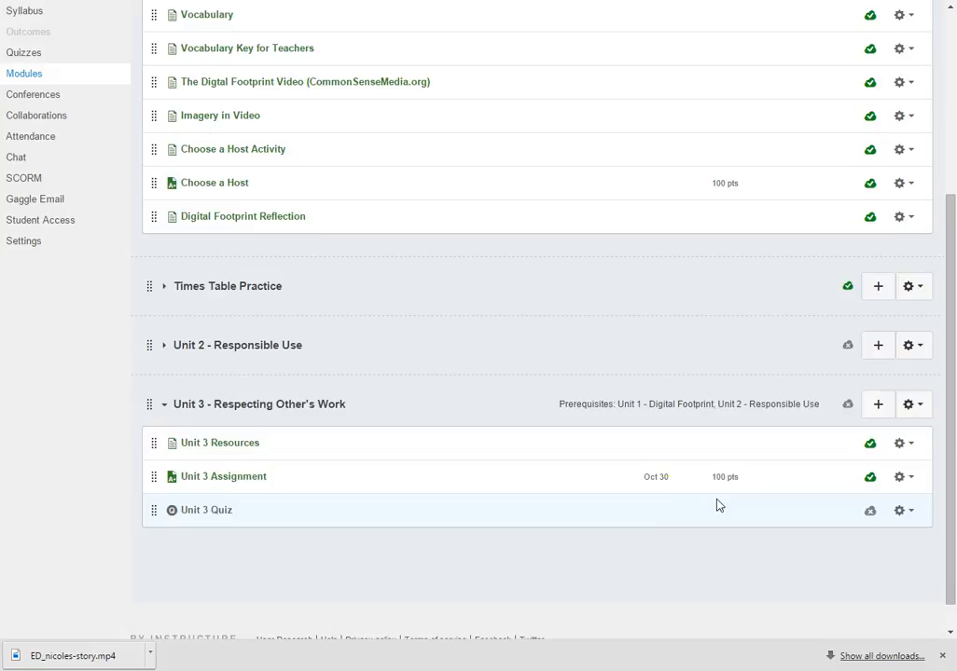
Open Unit 3 Quiz for editing and enter "Instructions for quiz" as its quiz instructions
left_click(211, 518)
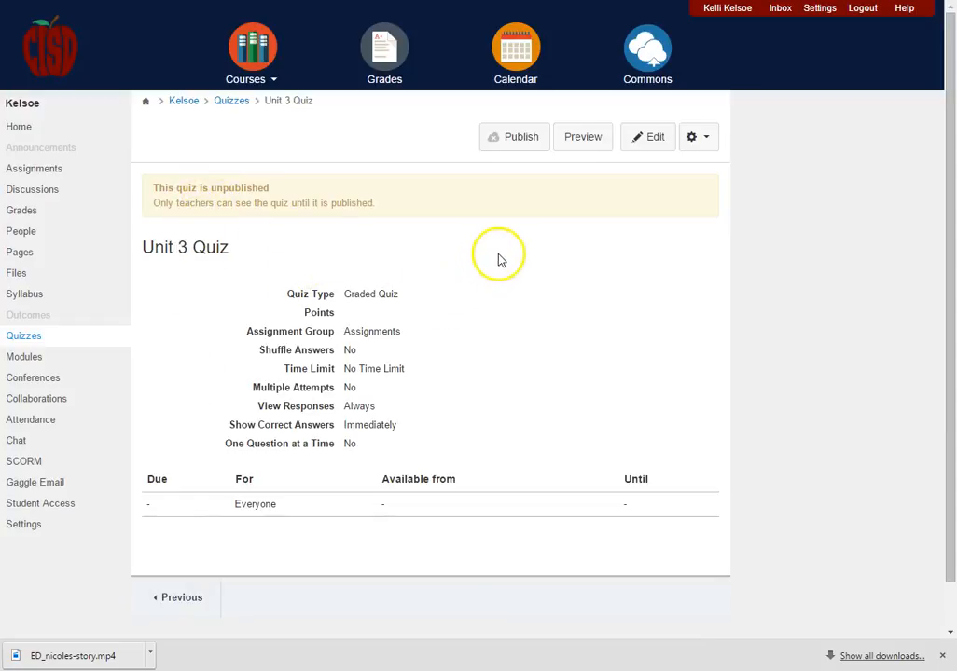
left_click(654, 140)
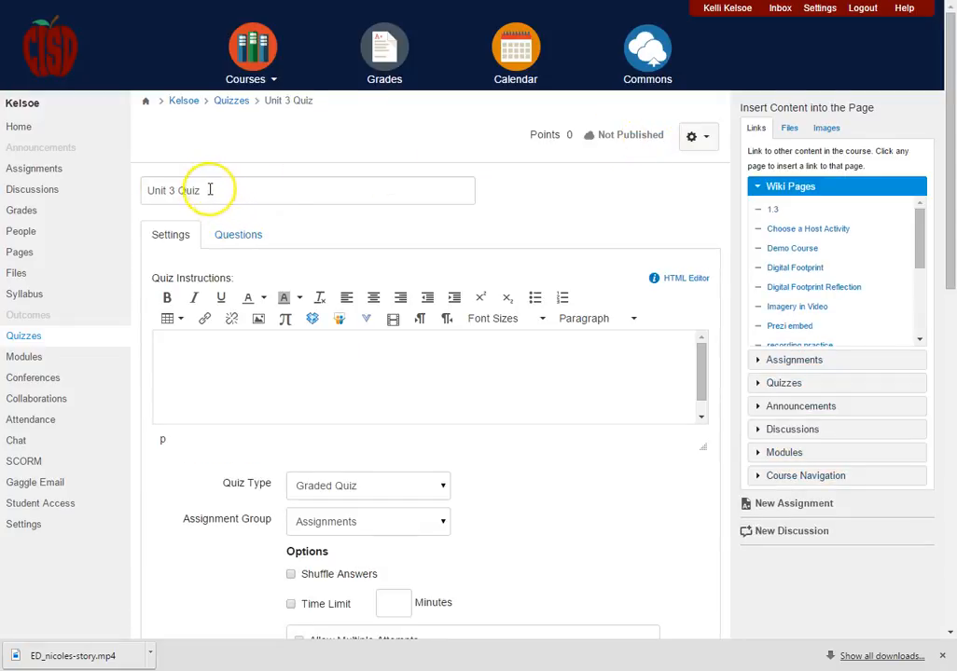
triple_click(210, 185)
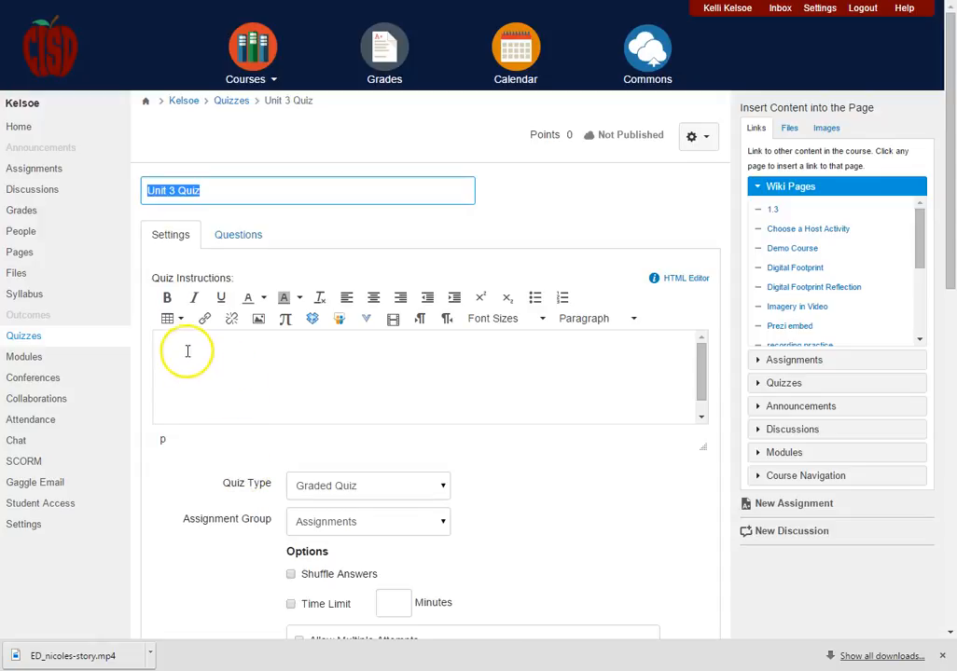
left_click(186, 347)
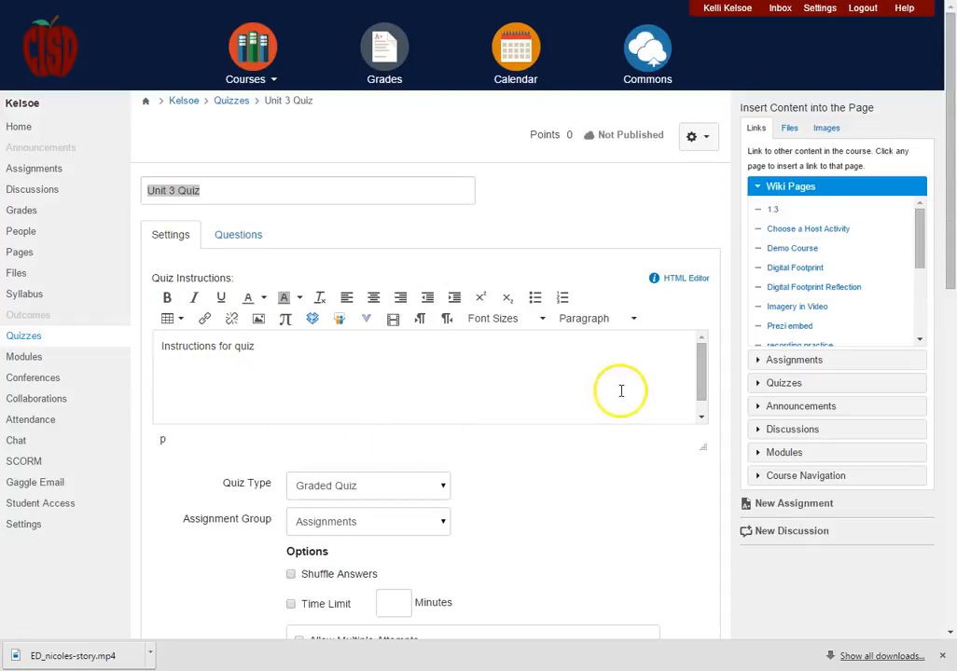
Choose Graded Quiz as the quiz type for Unit 3 Quiz
scroll(495, 384, "down", 2)
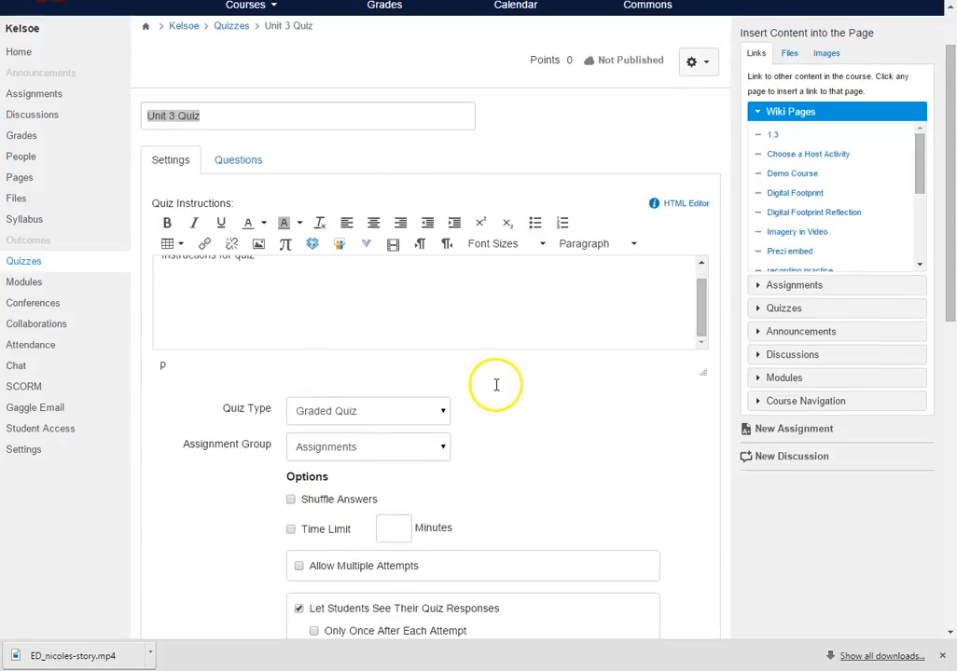
scroll(495, 384, "down", 2)
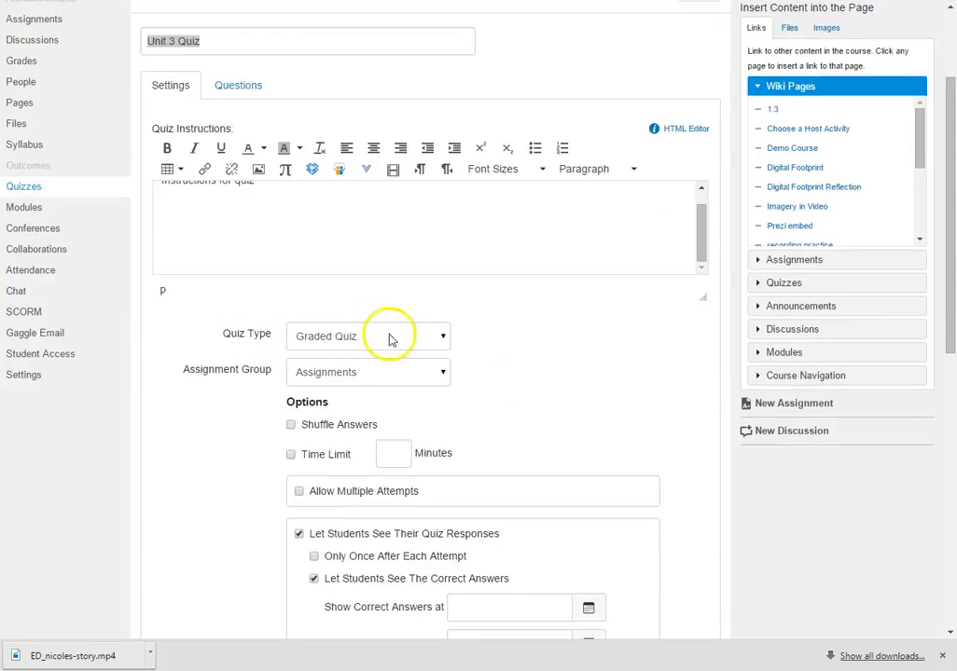
left_click(444, 336)
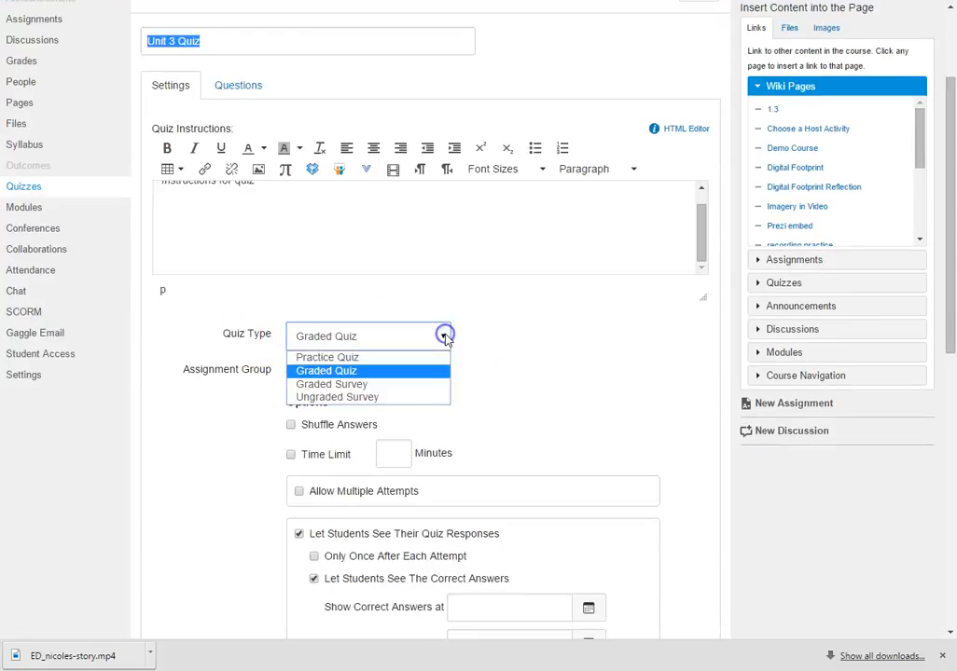
left_click(344, 373)
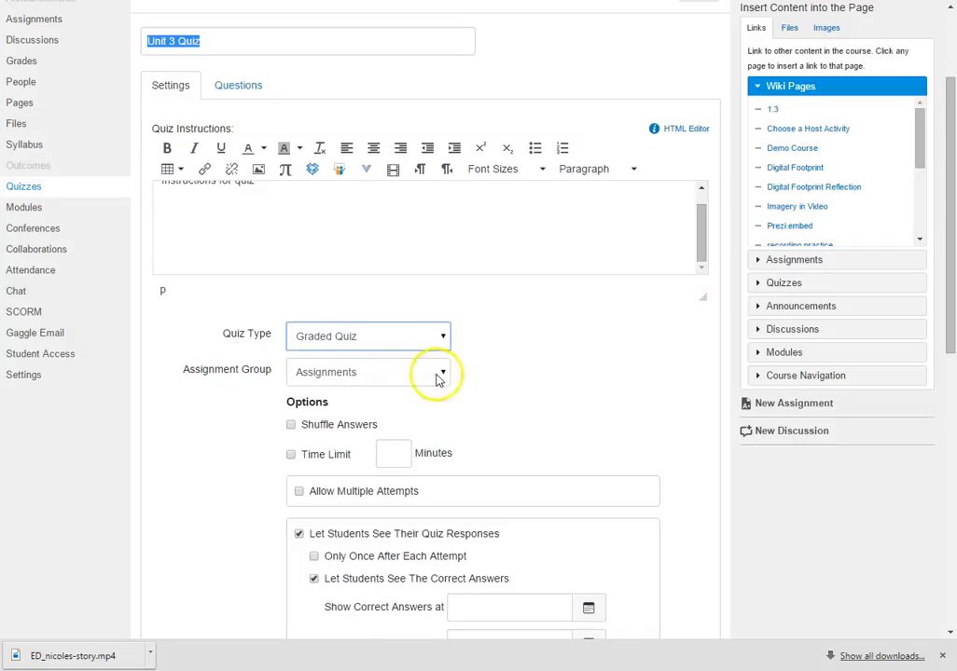
scroll(528, 373, "down", 3)
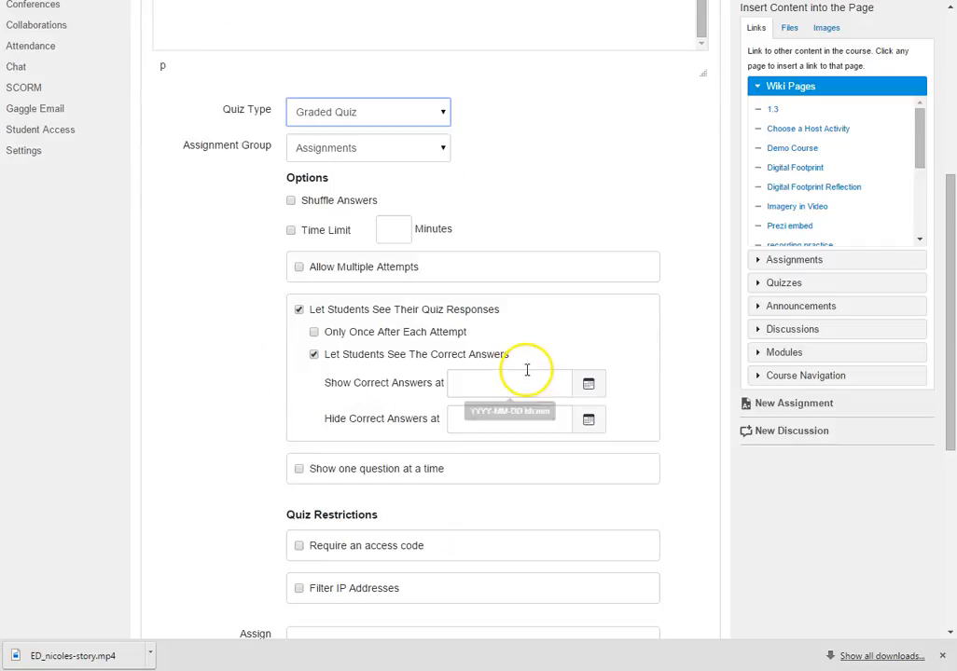
scroll(483, 270, "up", 1)
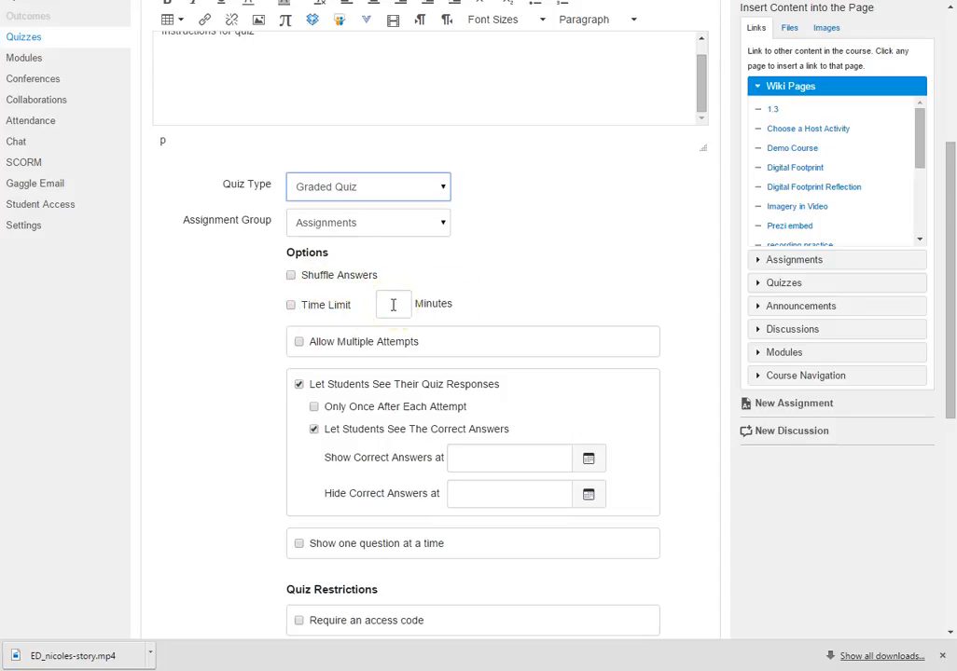
scroll(393, 305, "down", 1)
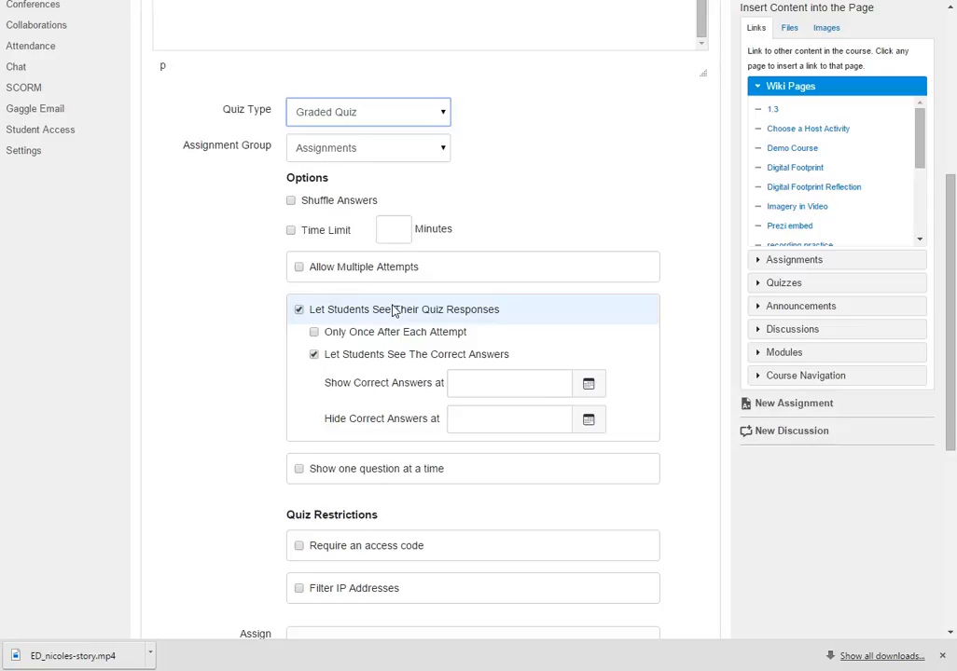
left_click(299, 268)
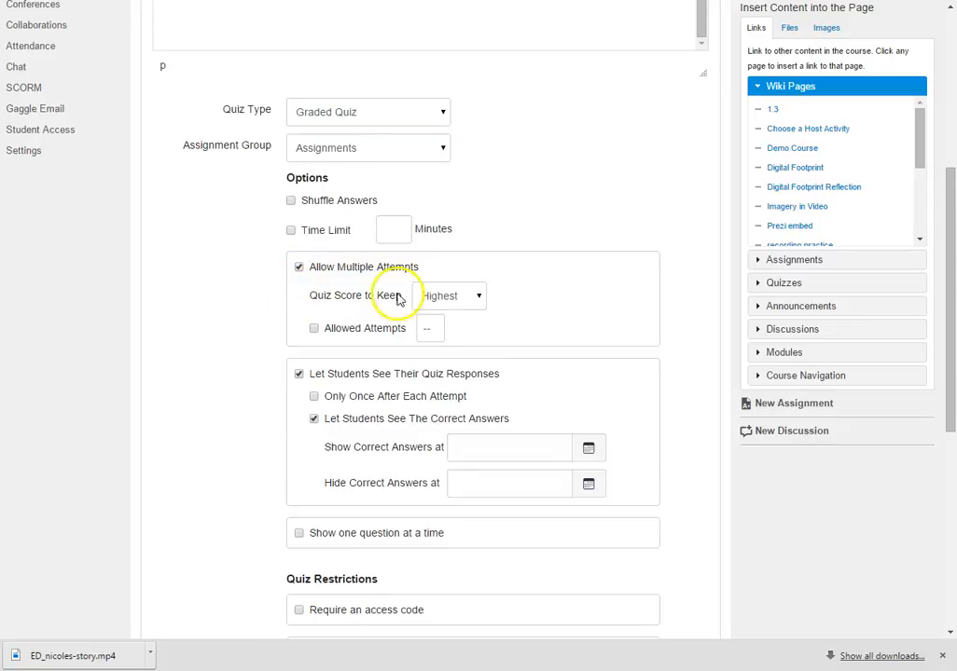
left_click(479, 298)
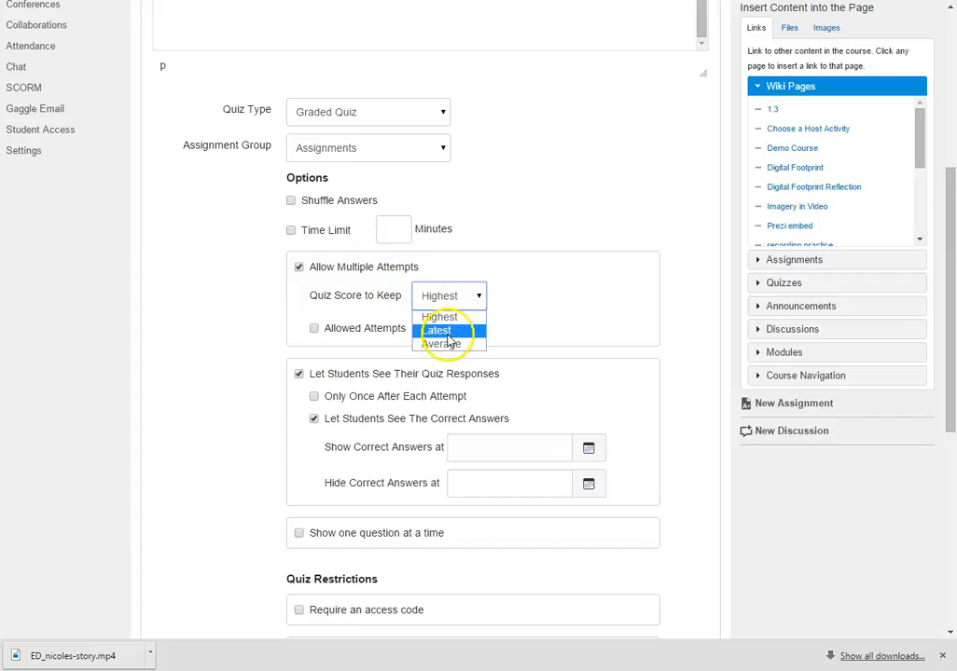
left_click(531, 306)
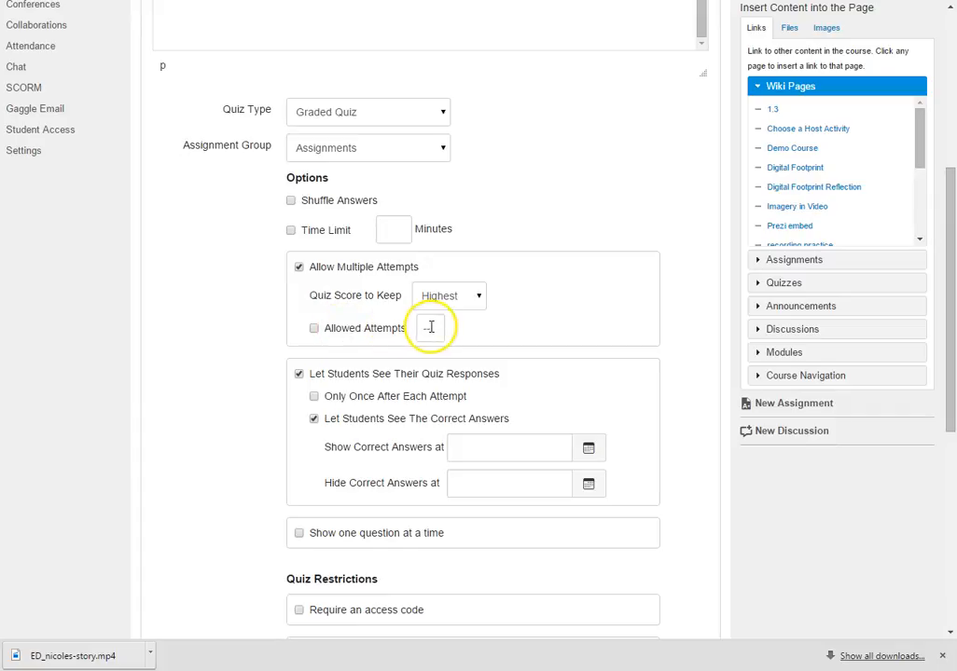
left_click(299, 268)
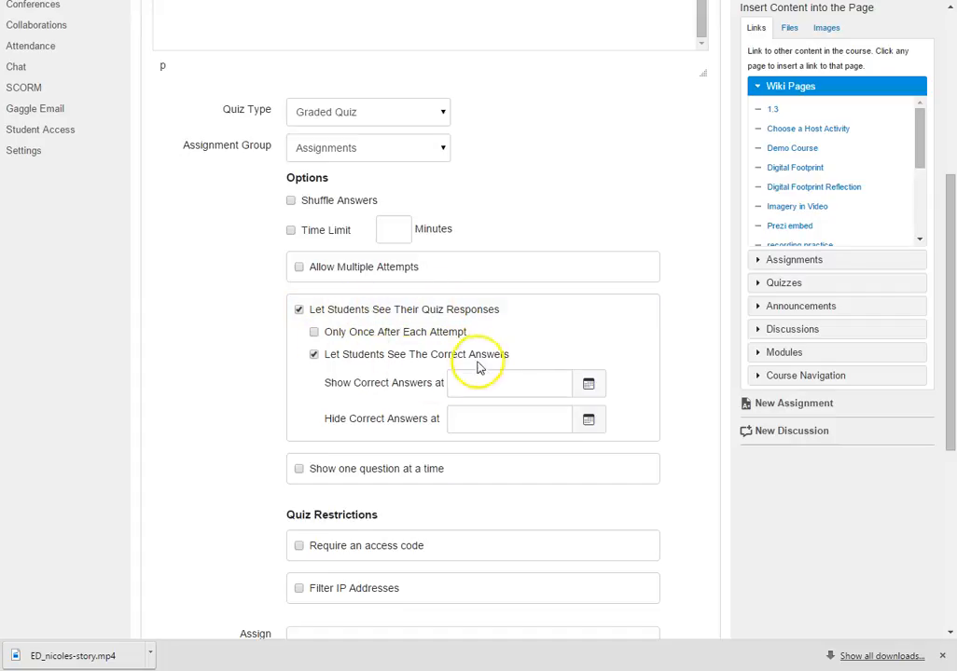
Set the quiz to show one question at a time
scroll(410, 421, "down", 3)
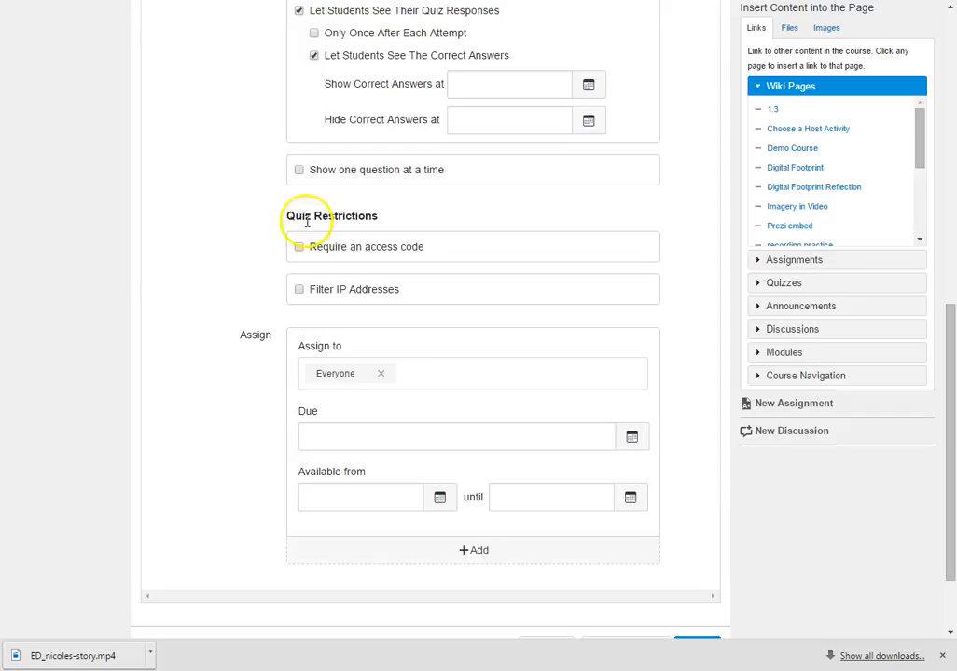
left_click(299, 170)
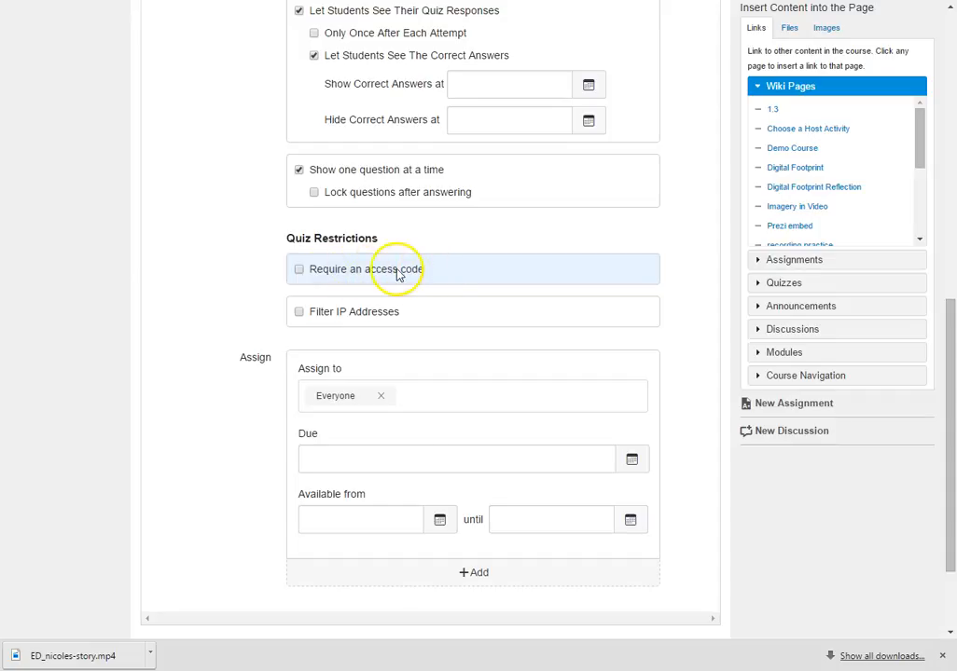
Set the quiz's due date for everyone to November 6, 2015 at 4:00pm
scroll(346, 317, "down", 2)
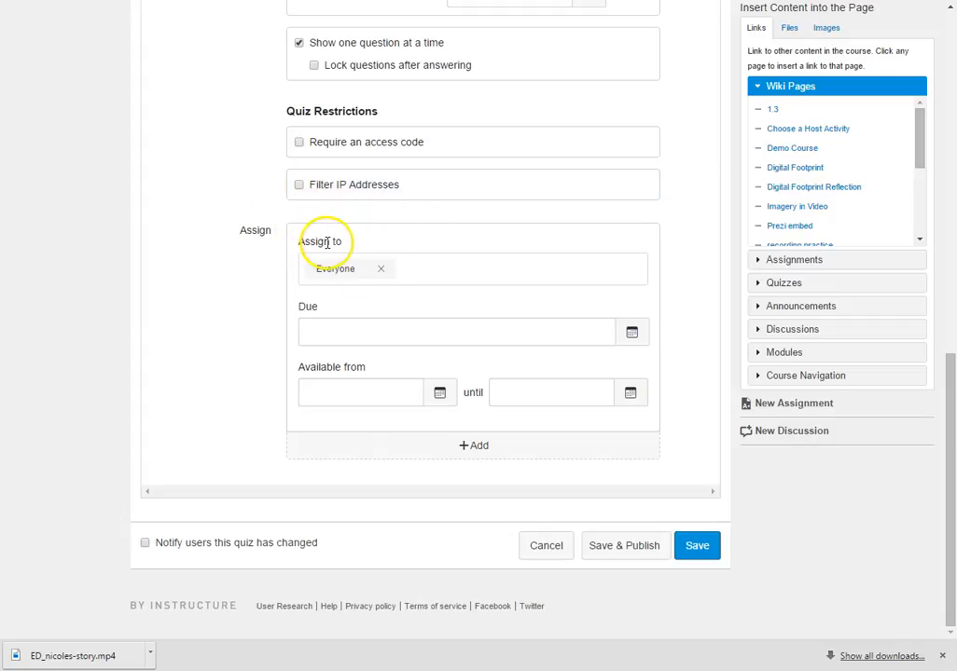
left_click(406, 268)
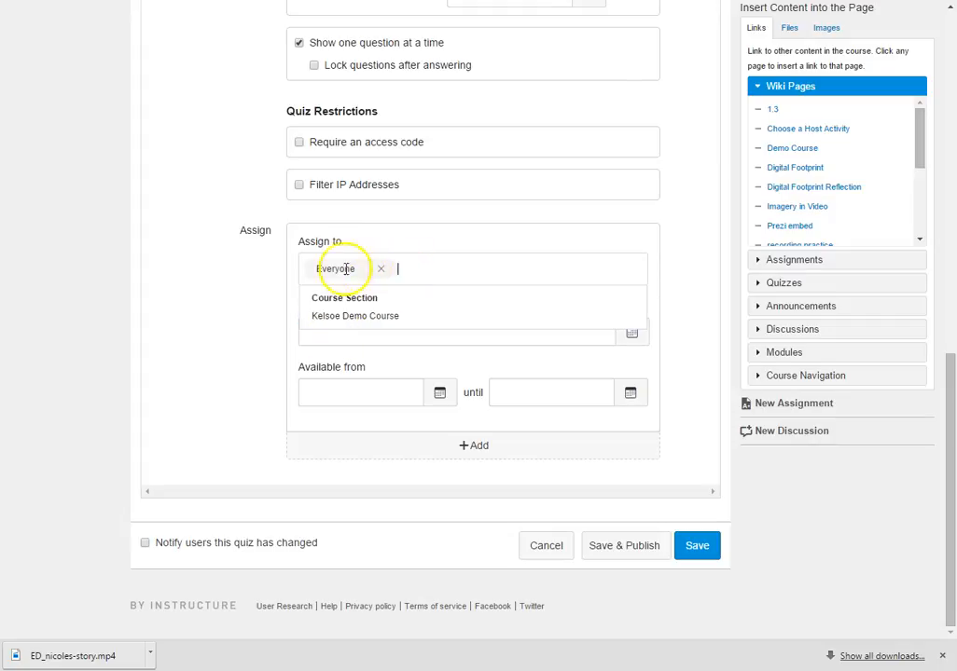
left_click(210, 270)
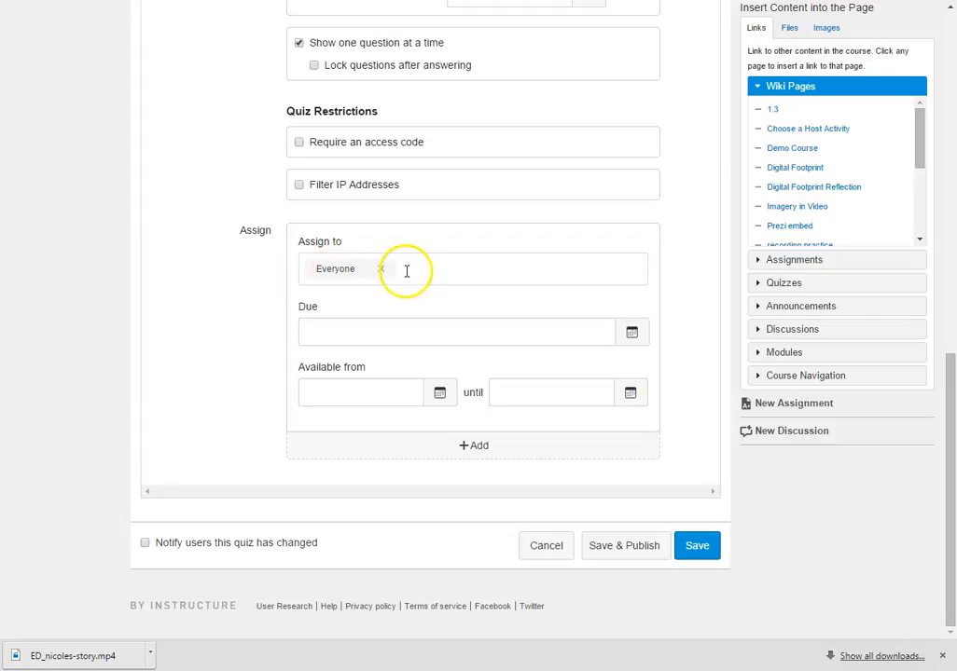
left_click(359, 328)
left_click(631, 330)
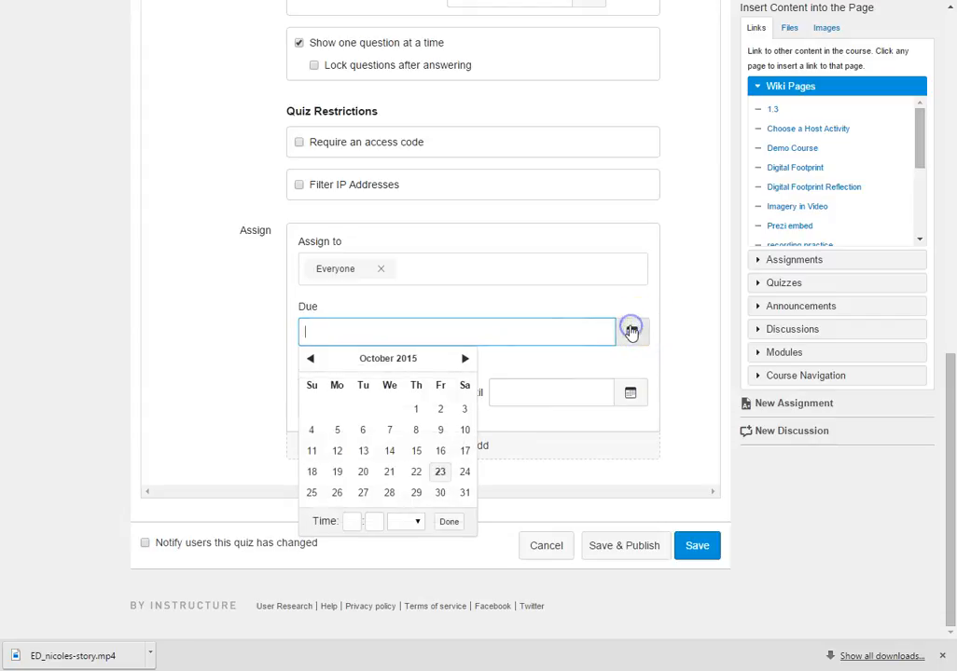
left_click(465, 359)
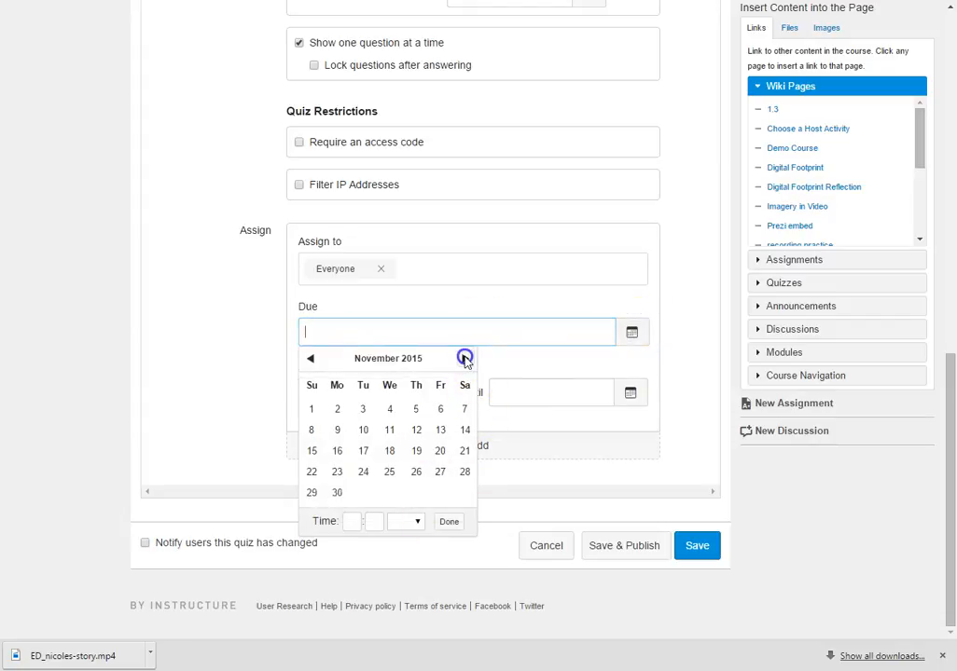
left_click(440, 409)
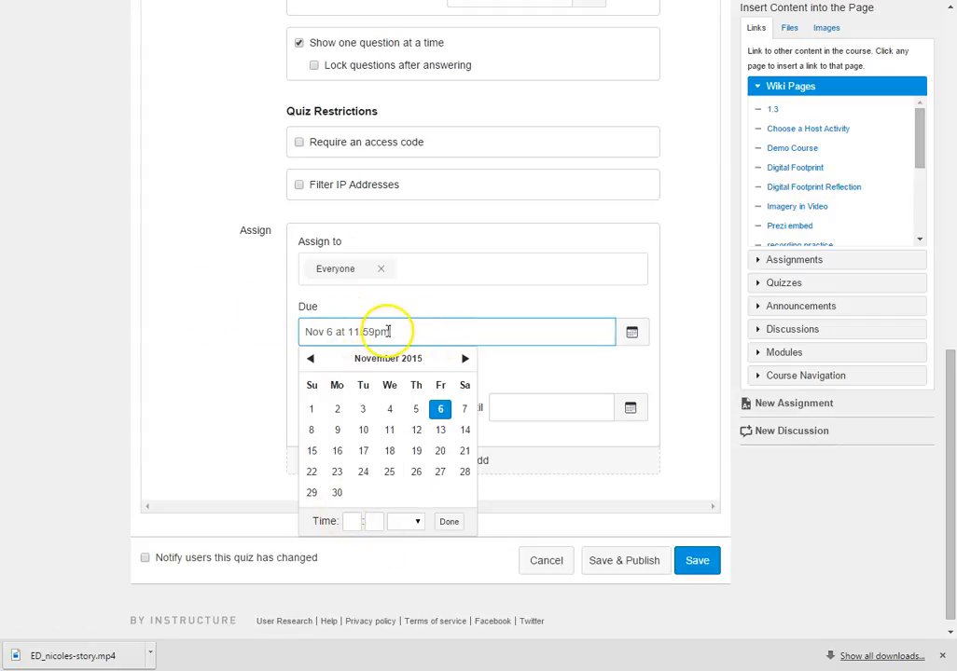
left_click(347, 522)
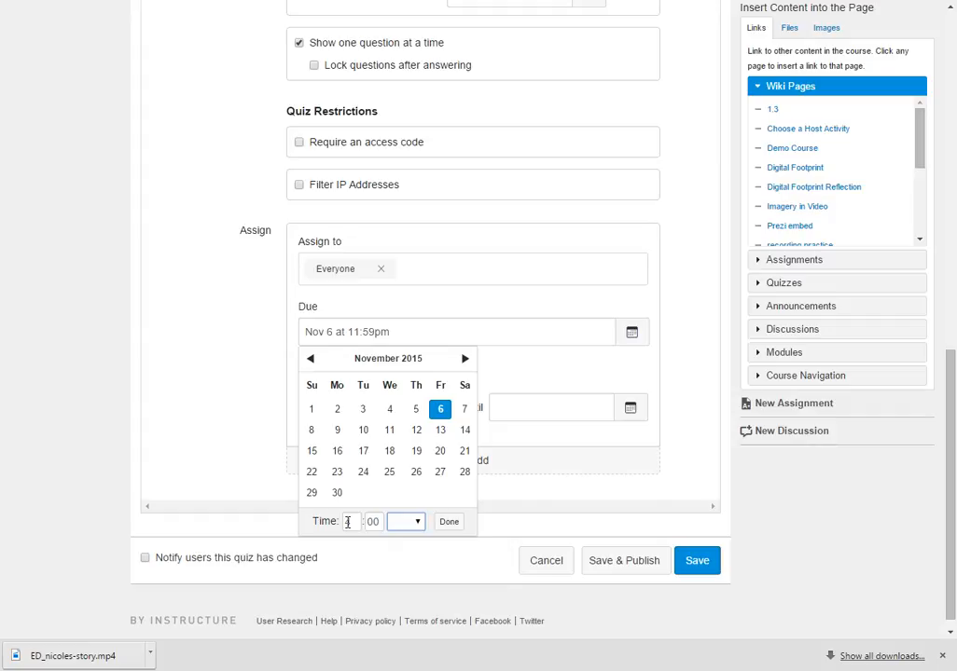
left_click(449, 521)
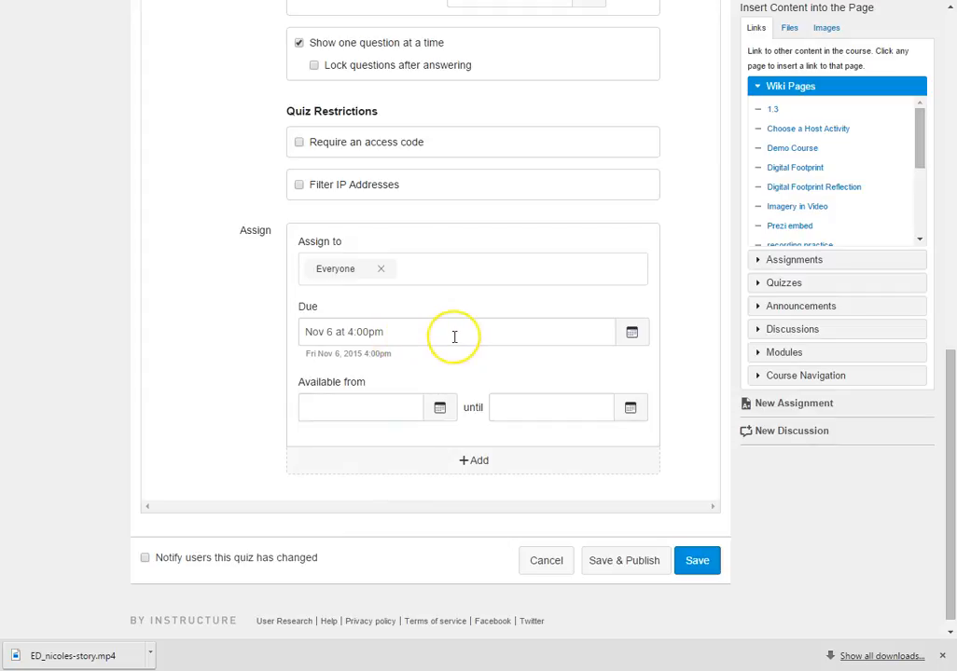
Add a new Multiple Choice question to Unit 3 Quiz, worth 10 points, with "Question" as its question text
scroll(469, 355, "up", 7)
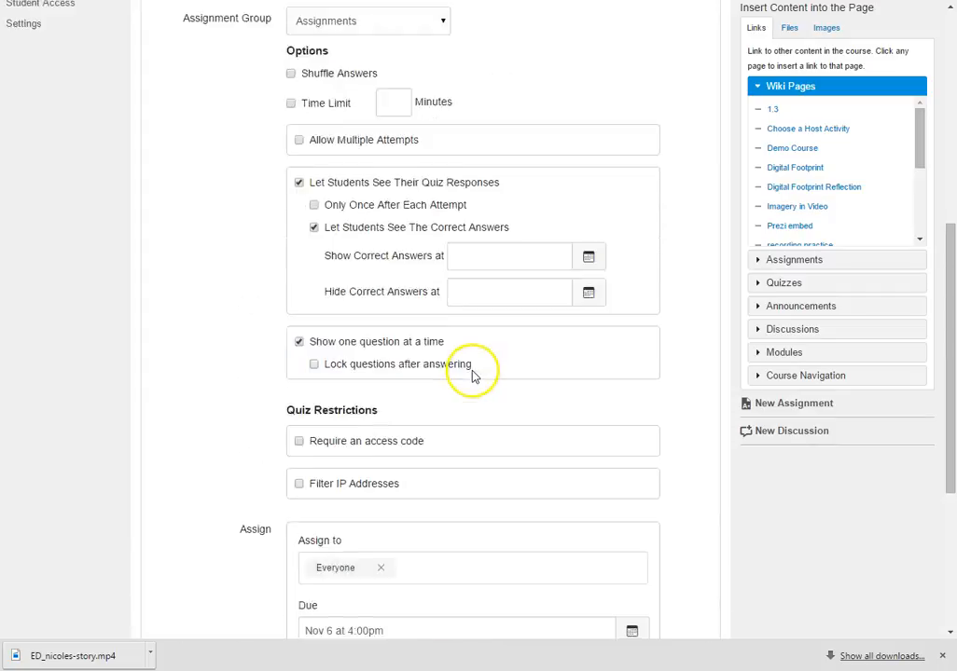
scroll(472, 376, "up", 2)
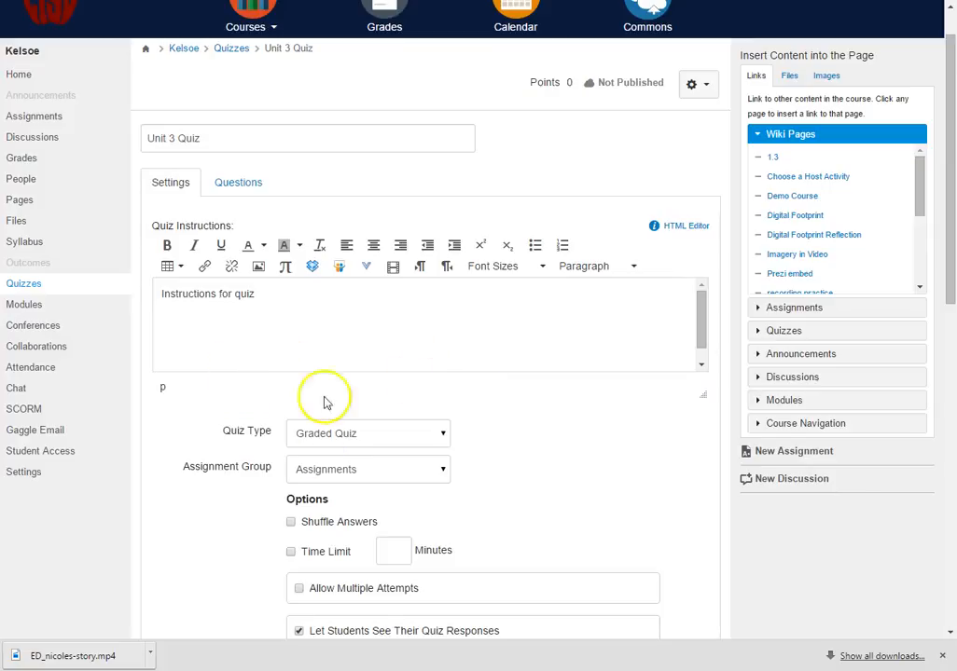
left_click(257, 184)
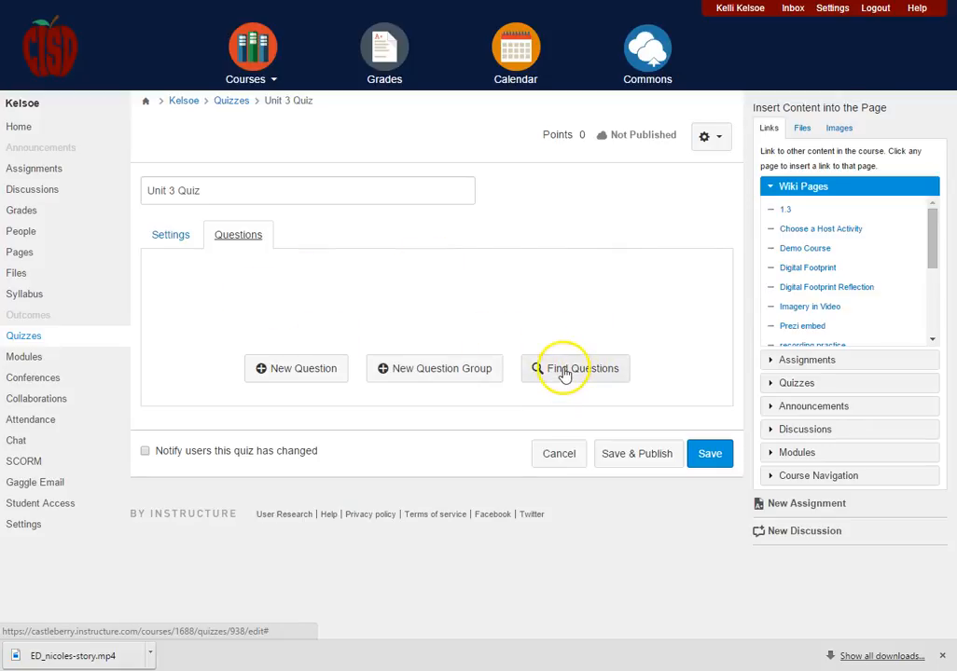
left_click(299, 370)
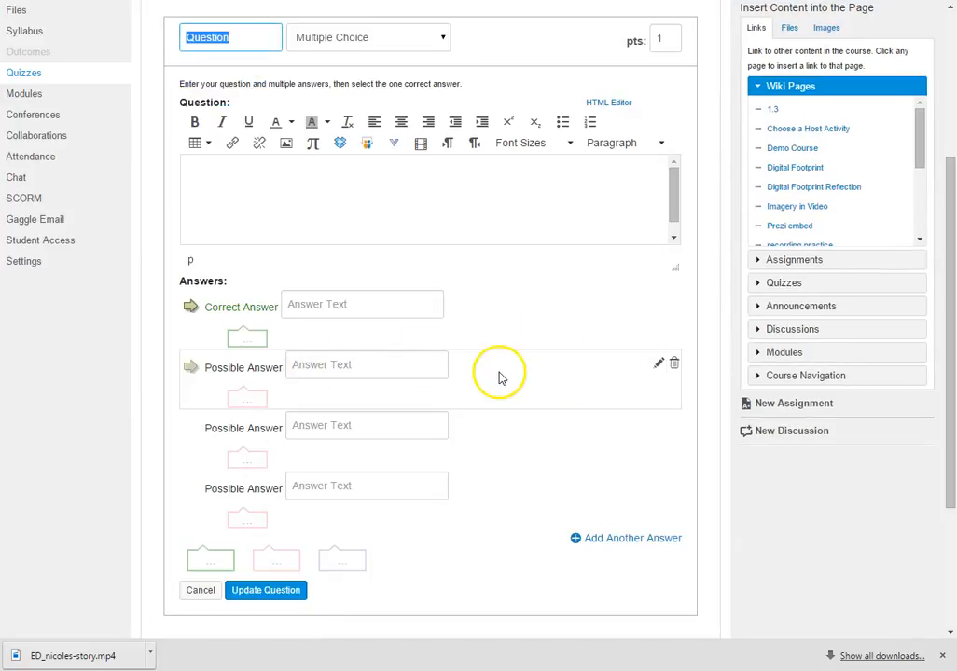
scroll(498, 377, "up", 1)
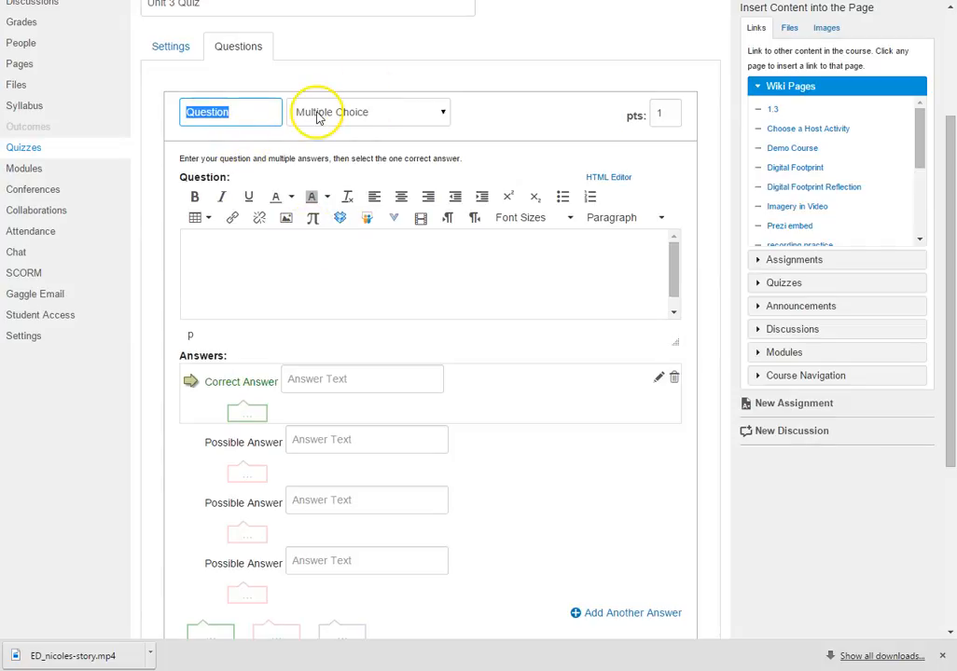
left_click(444, 113)
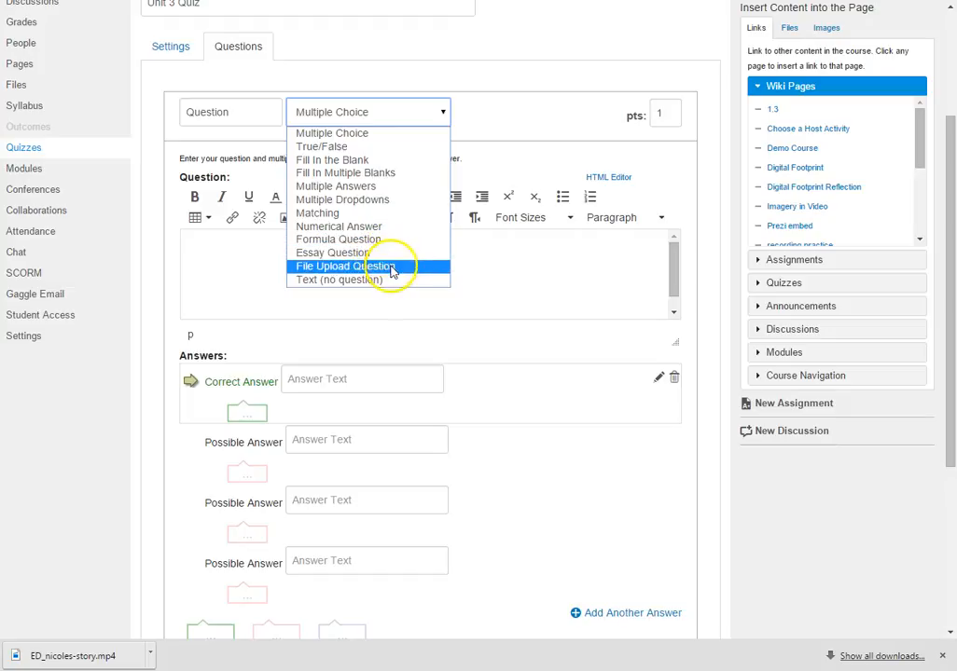
left_click(388, 119)
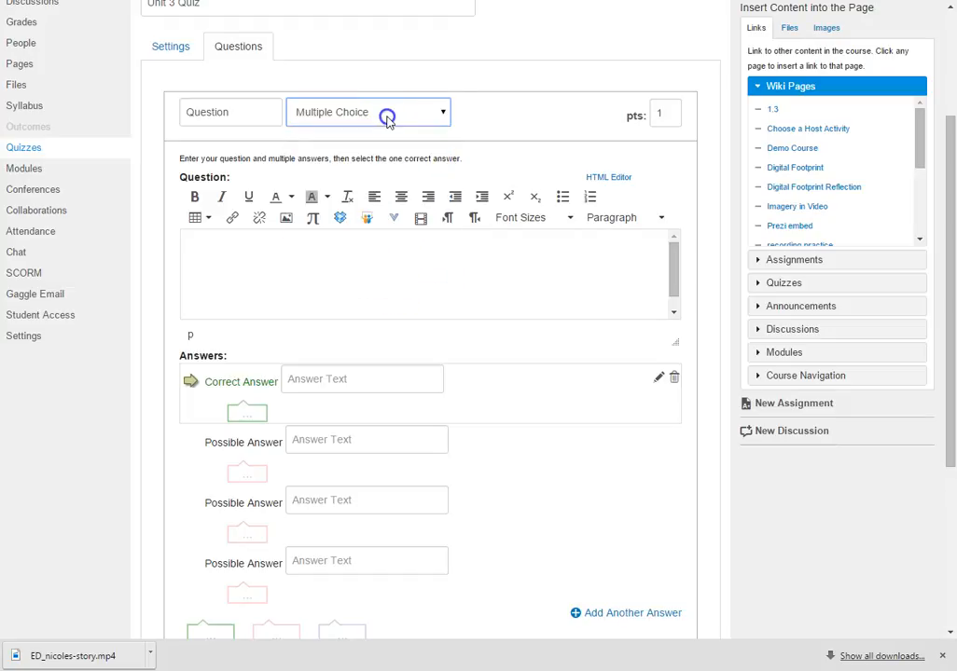
left_click(665, 114)
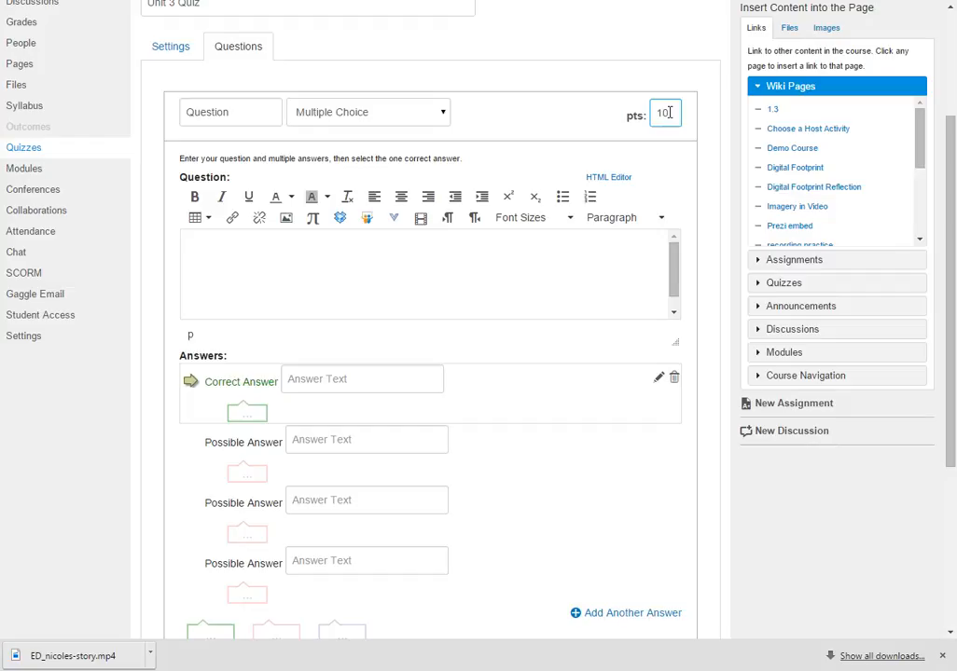
left_click(210, 245)
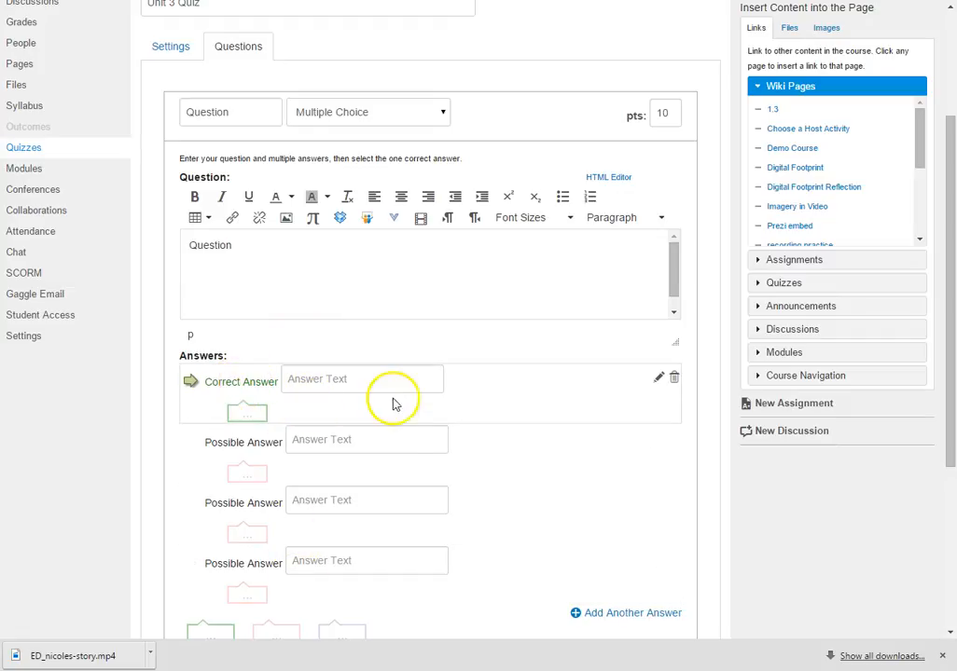
Mark the third answer of the question as the correct answer
scroll(401, 401, "down", 2)
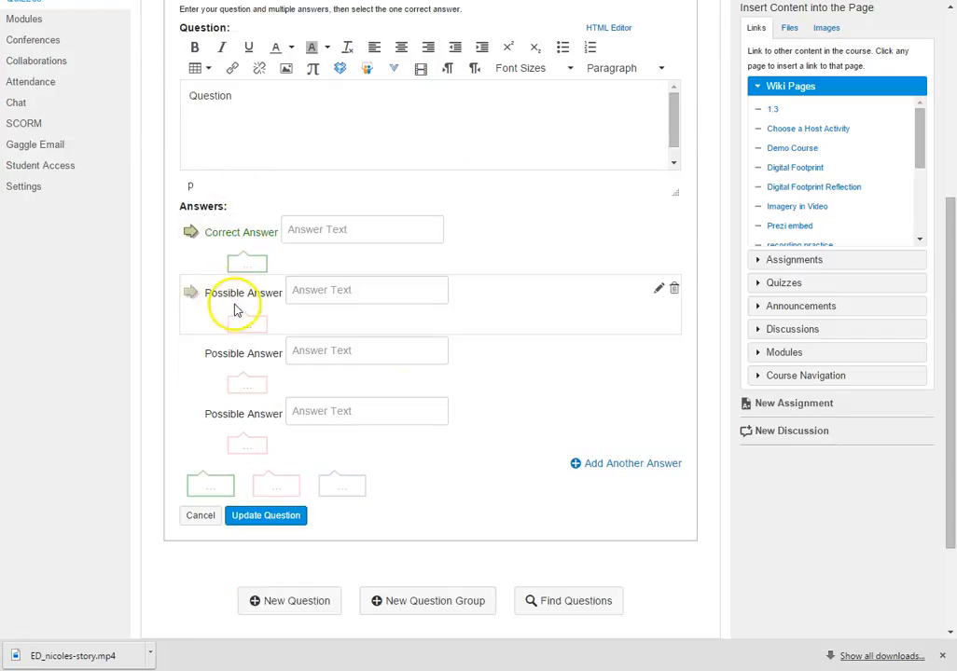
left_click(191, 291)
left_click(191, 353)
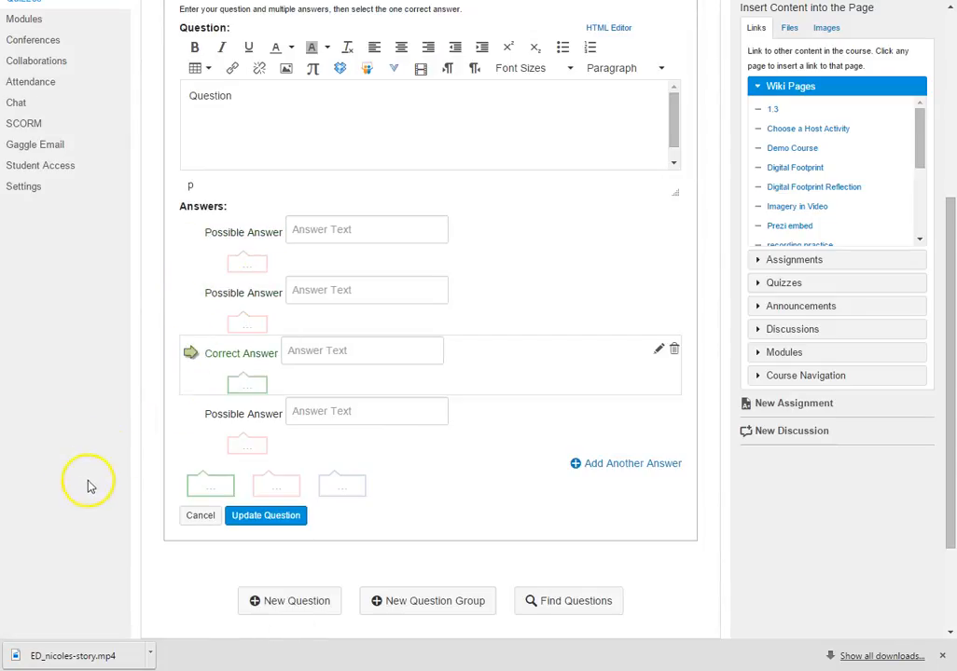
Enter "Answer A" and "Answer B" as the first two possible answers of the question
left_click(310, 227)
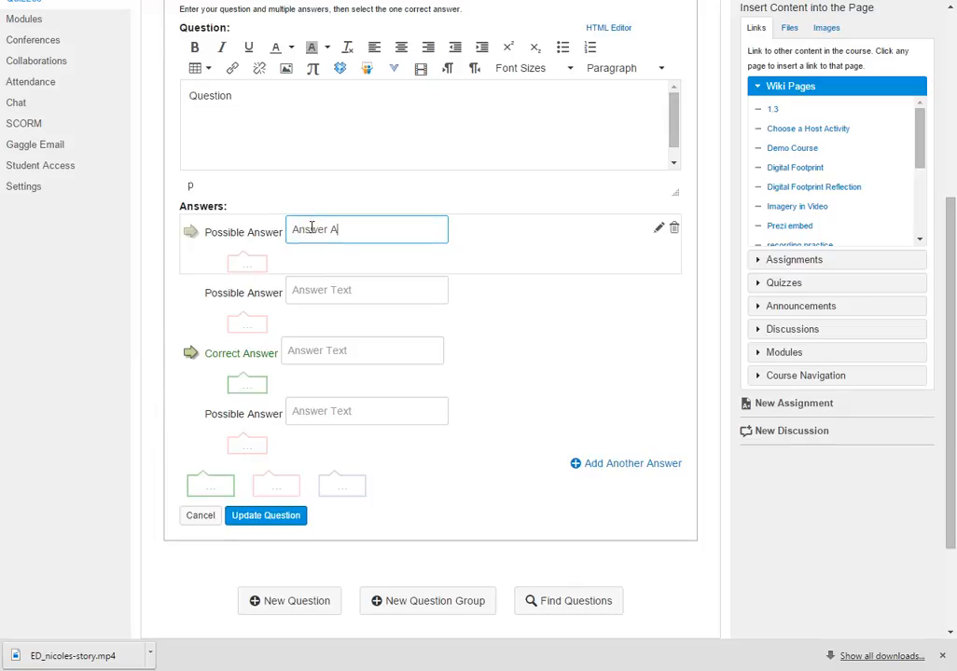
left_click(317, 293)
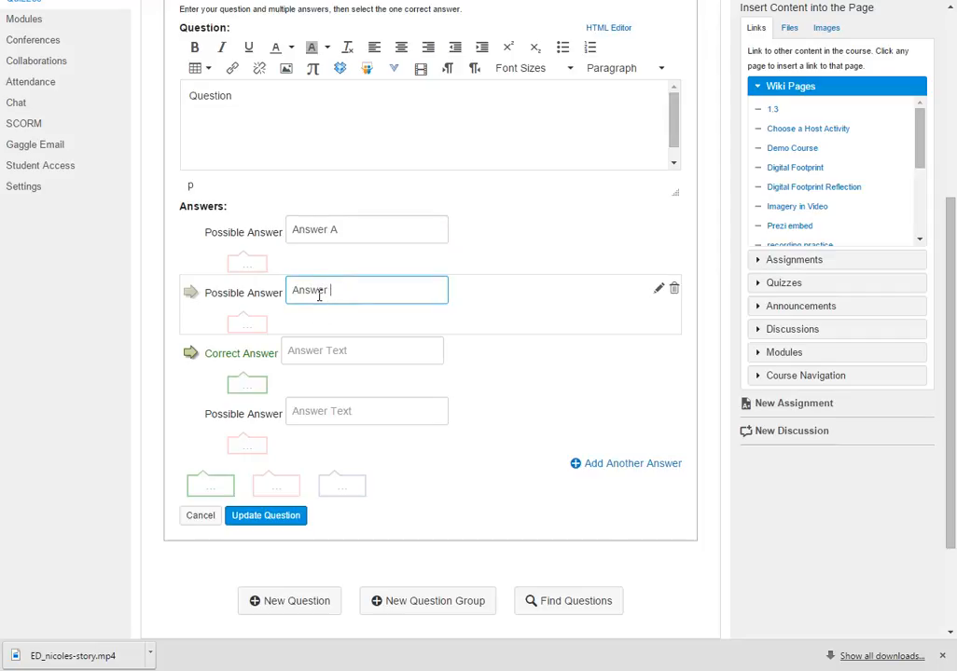
left_click(292, 357)
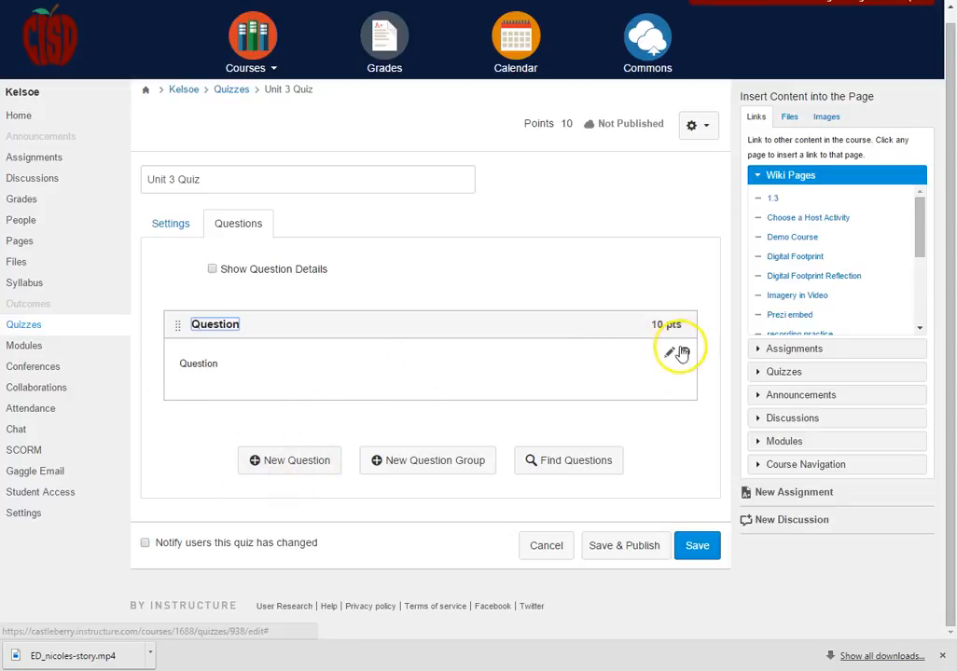
Reopen the question for editing and enter "Answer C" as its correct answer
left_click(670, 352)
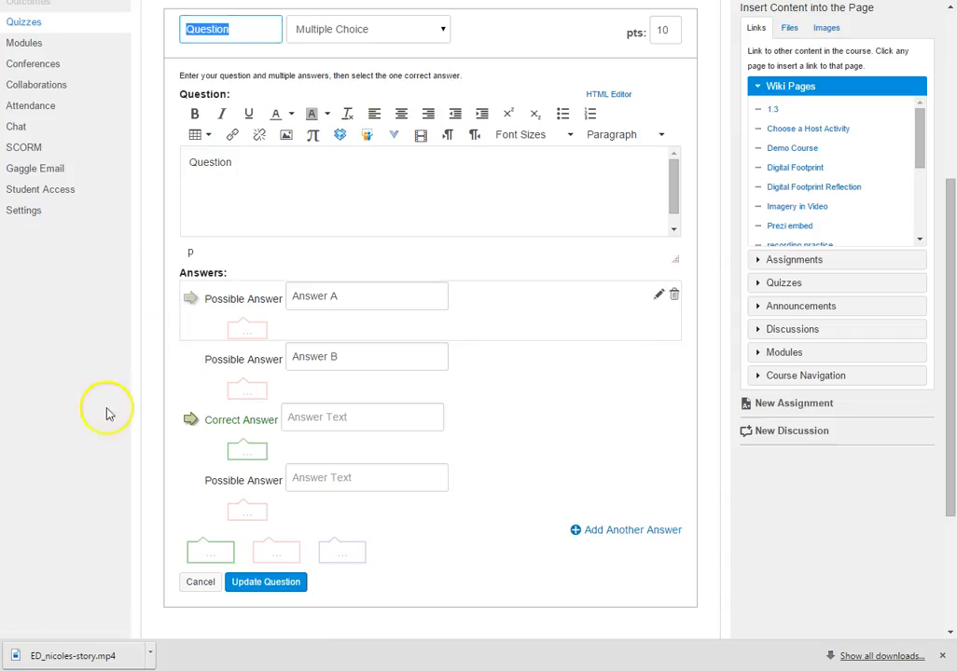
left_click(327, 408)
type("A")
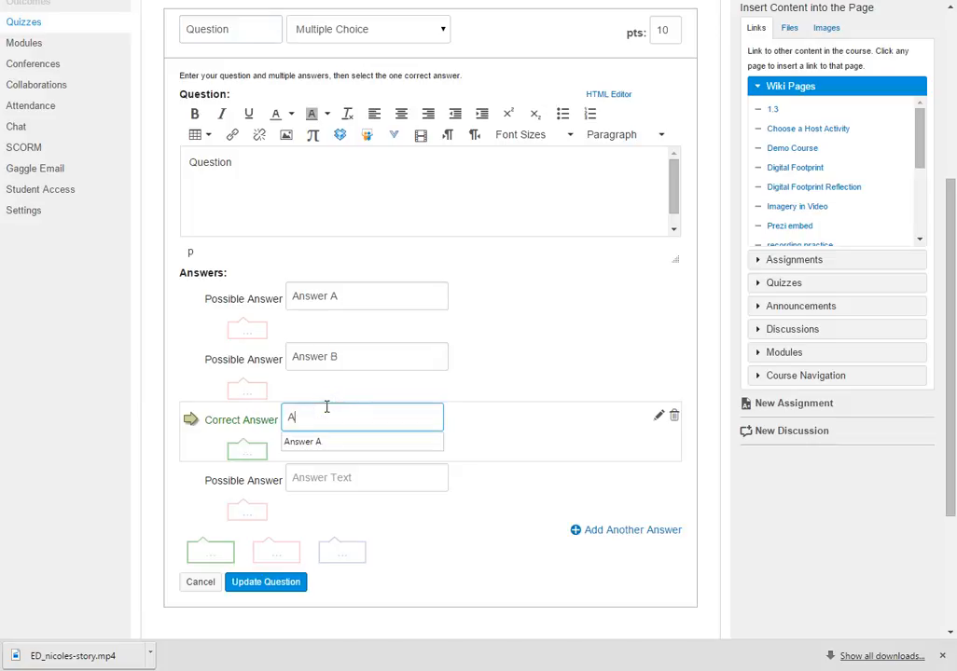
type("nswer C")
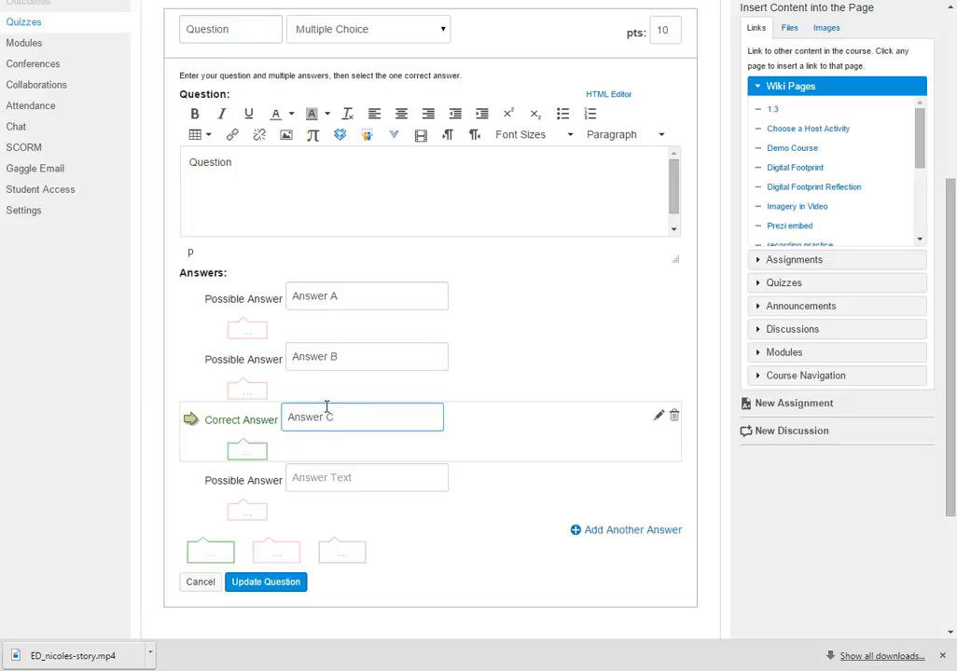
key("Tab")
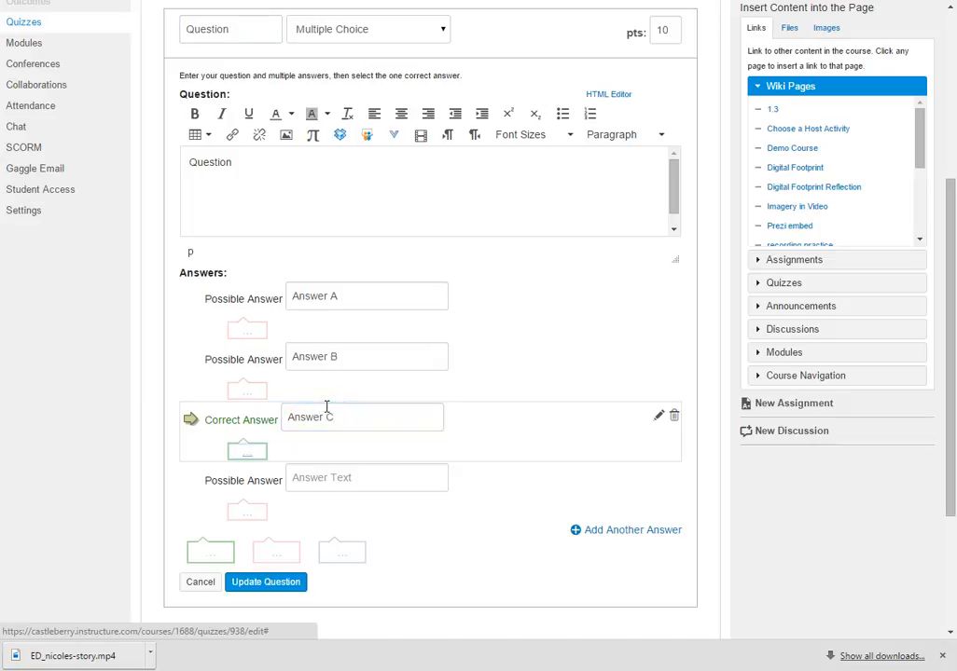
Enter "Answer D" as the fourth possible answer and update the question
left_click(324, 477)
type("A")
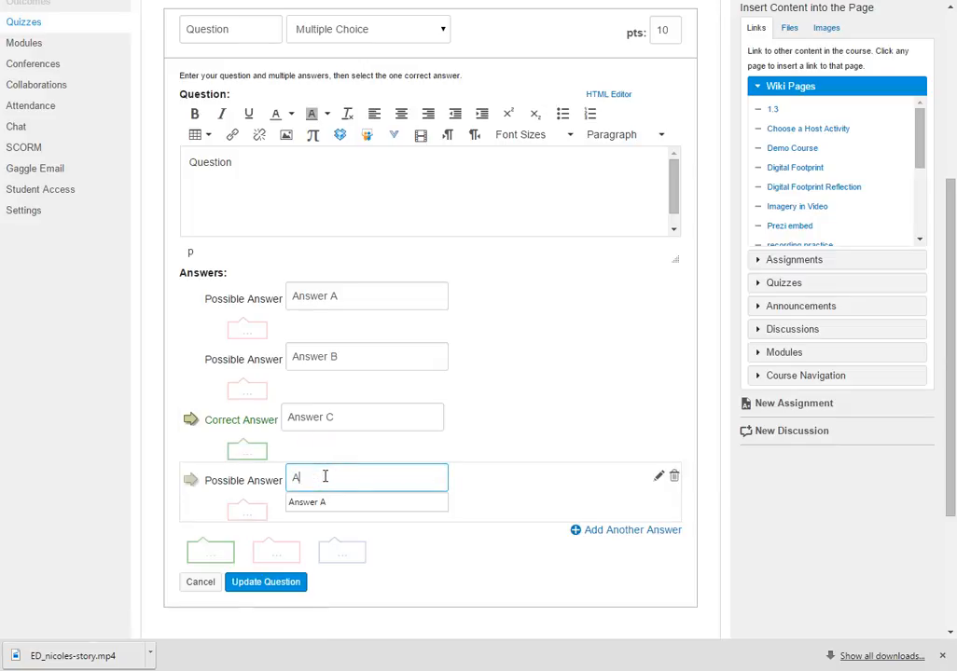
type("nswer D")
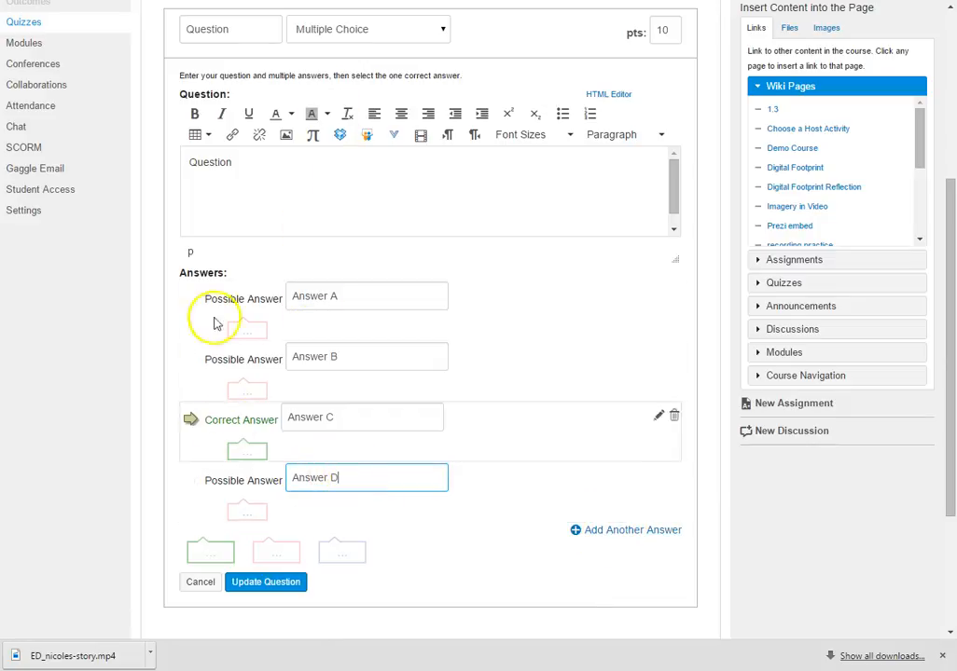
scroll(473, 294, "up", 1)
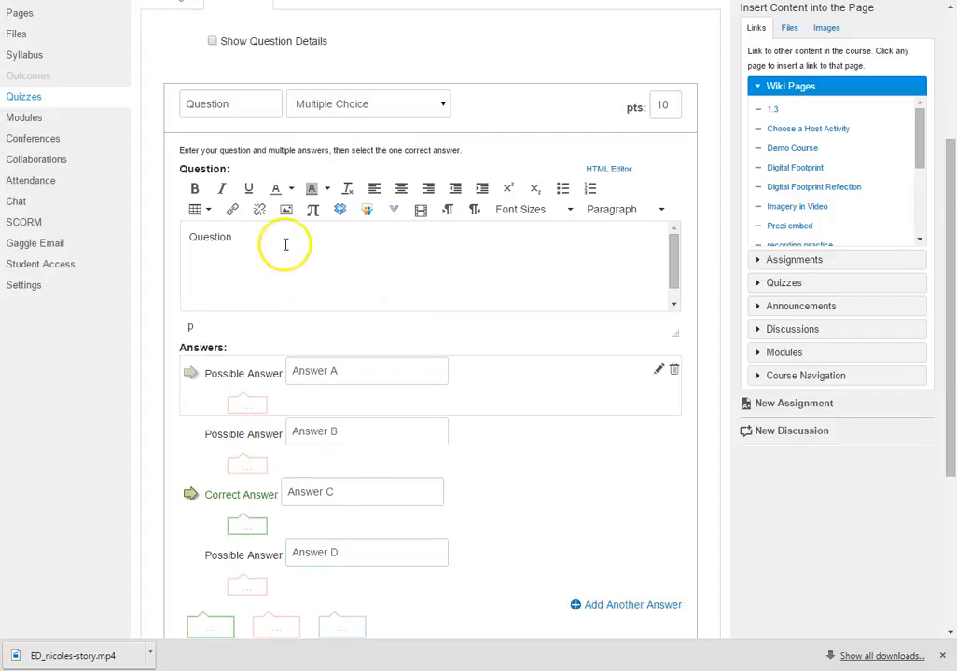
scroll(331, 609, "down", 2)
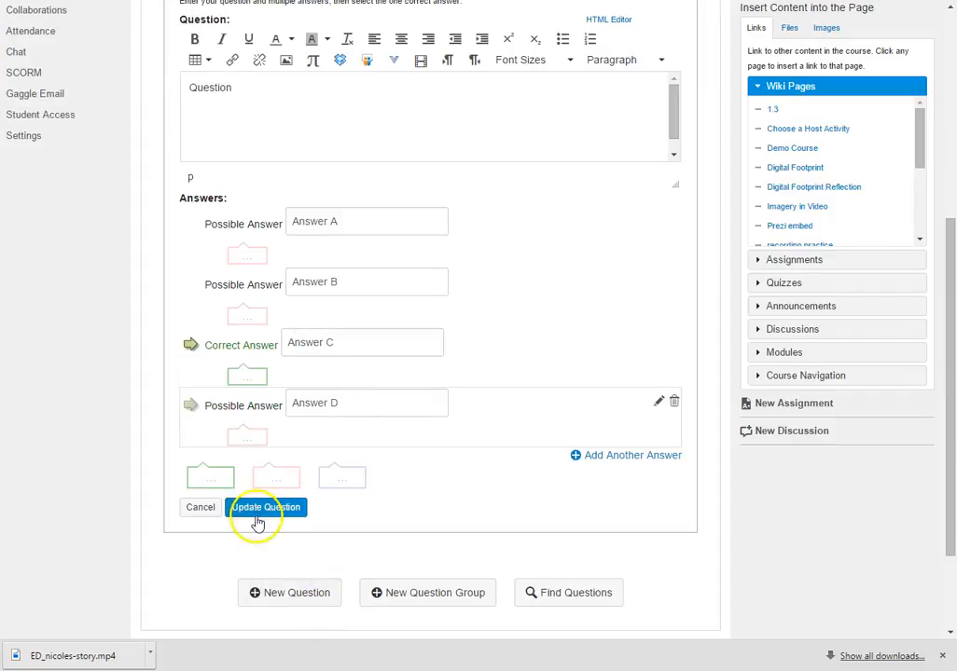
left_click(256, 509)
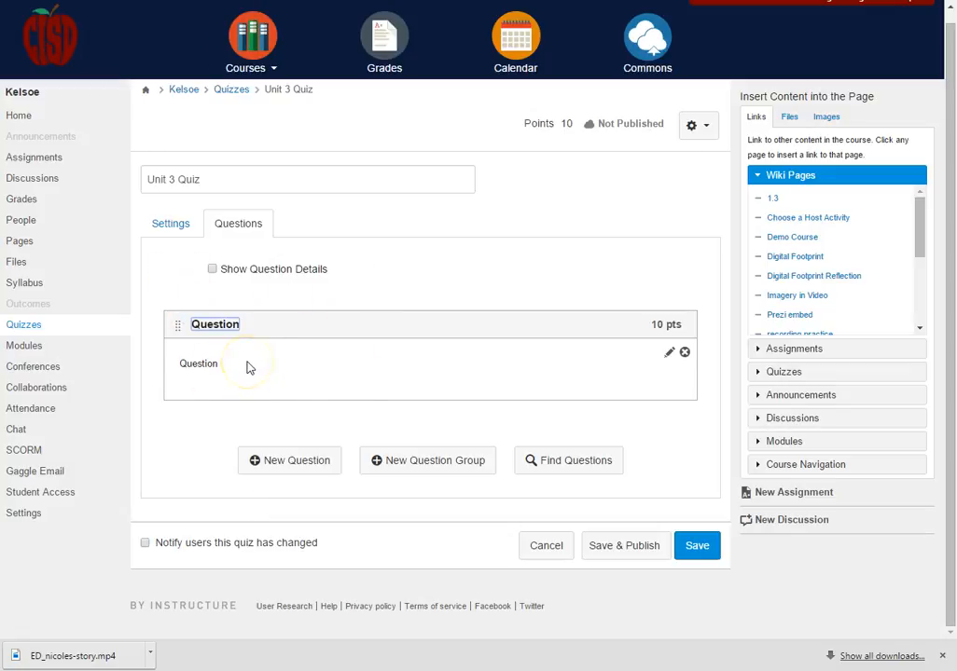
left_click(297, 462)
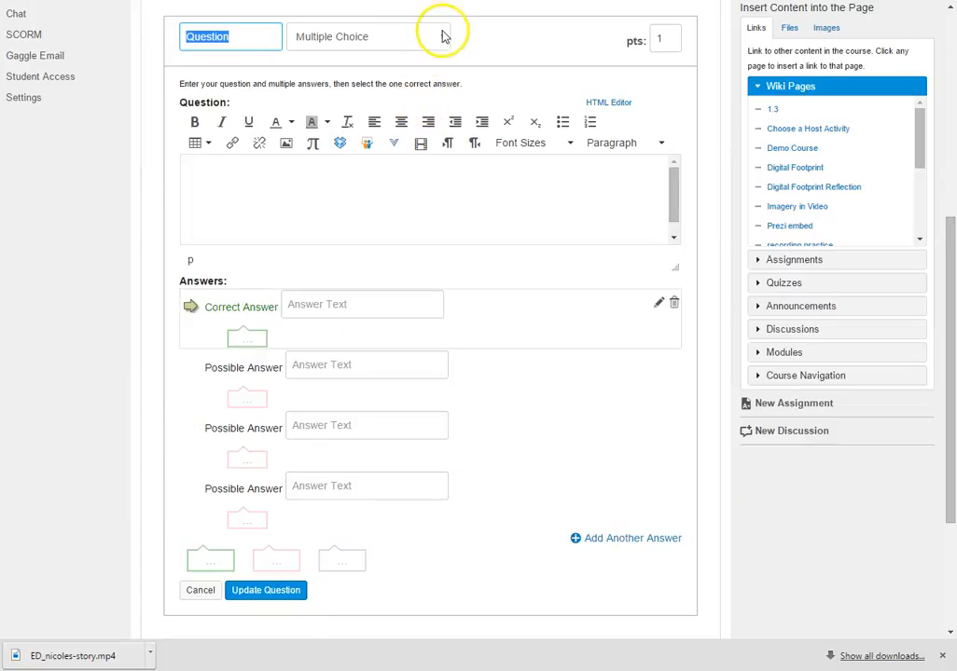
left_click(443, 35)
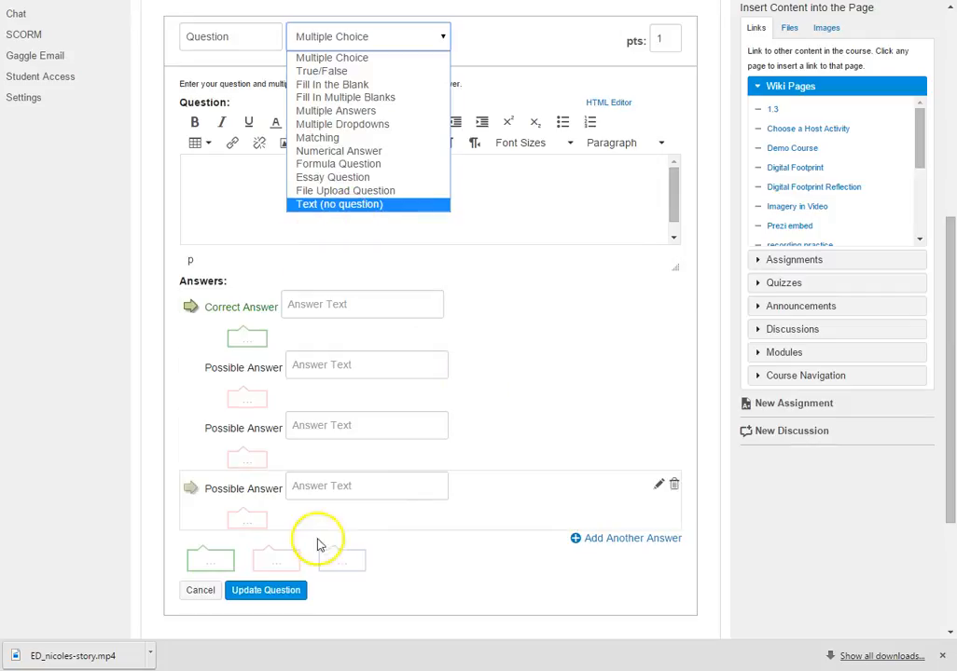
left_click(506, 444)
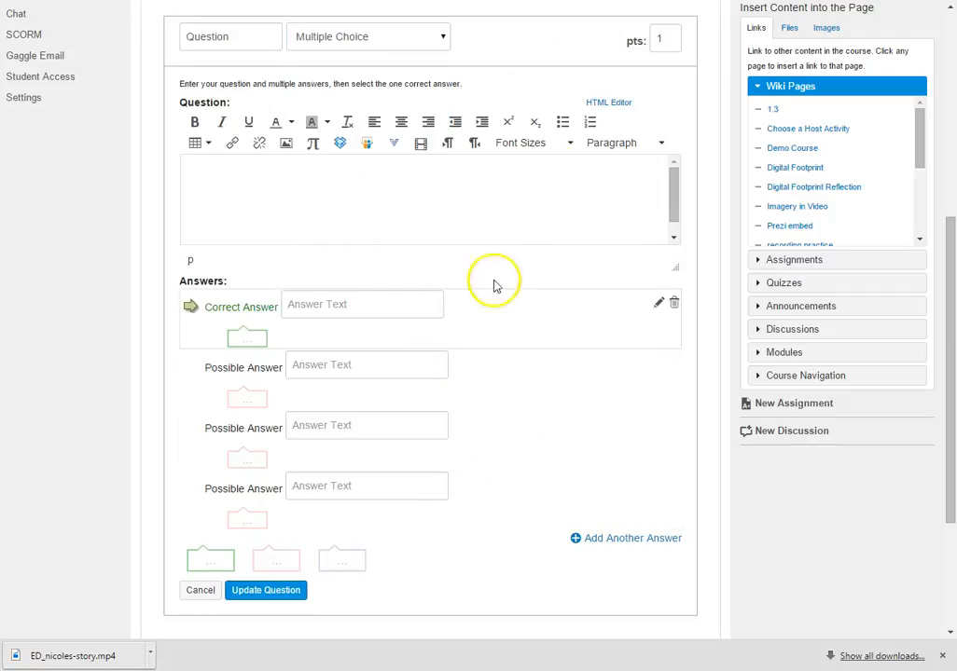
left_click(200, 592)
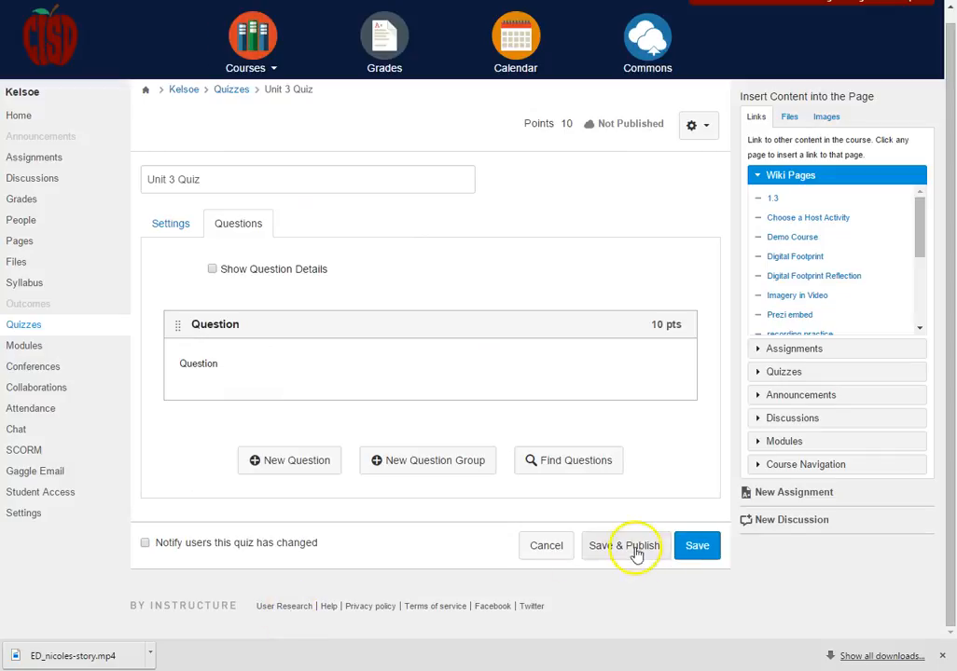
Save and publish Unit 3 Quiz, and go to the Unit 3 - Respecting Other's Work module in the course modules
left_click(638, 551)
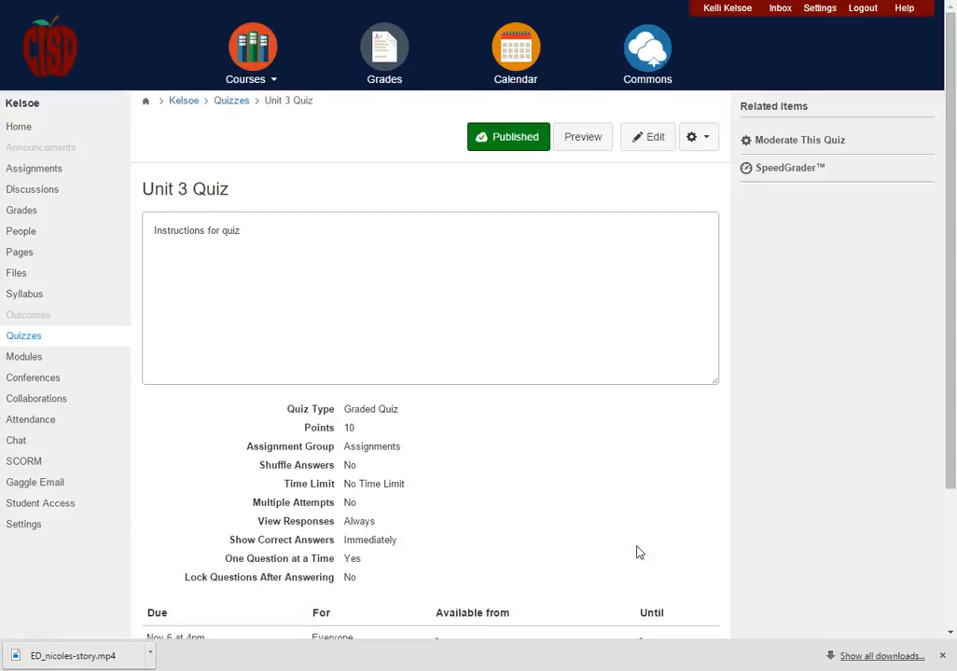
scroll(495, 515, "down", 1)
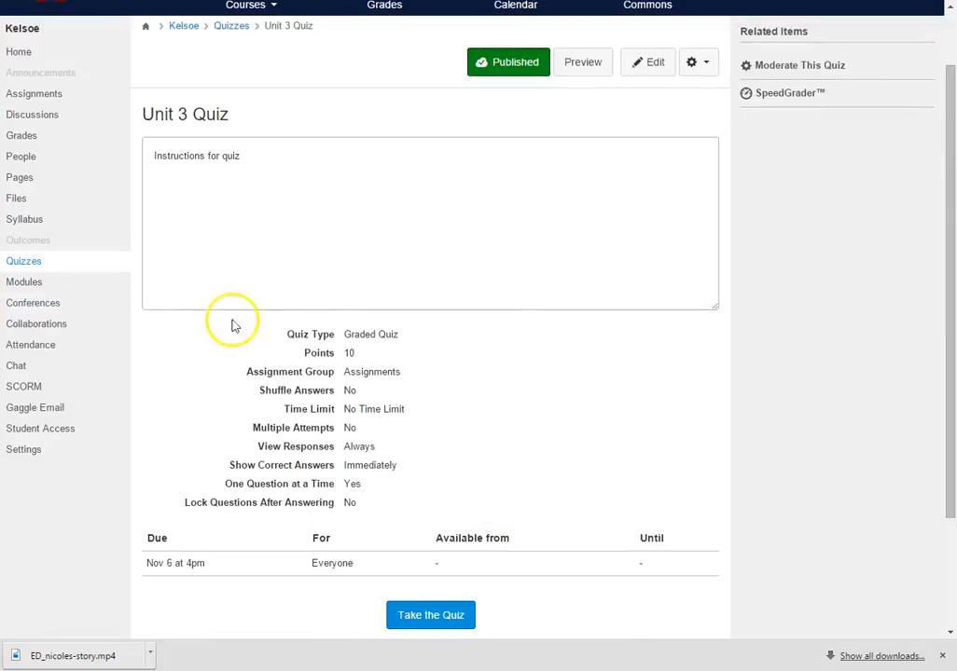
left_click(25, 284)
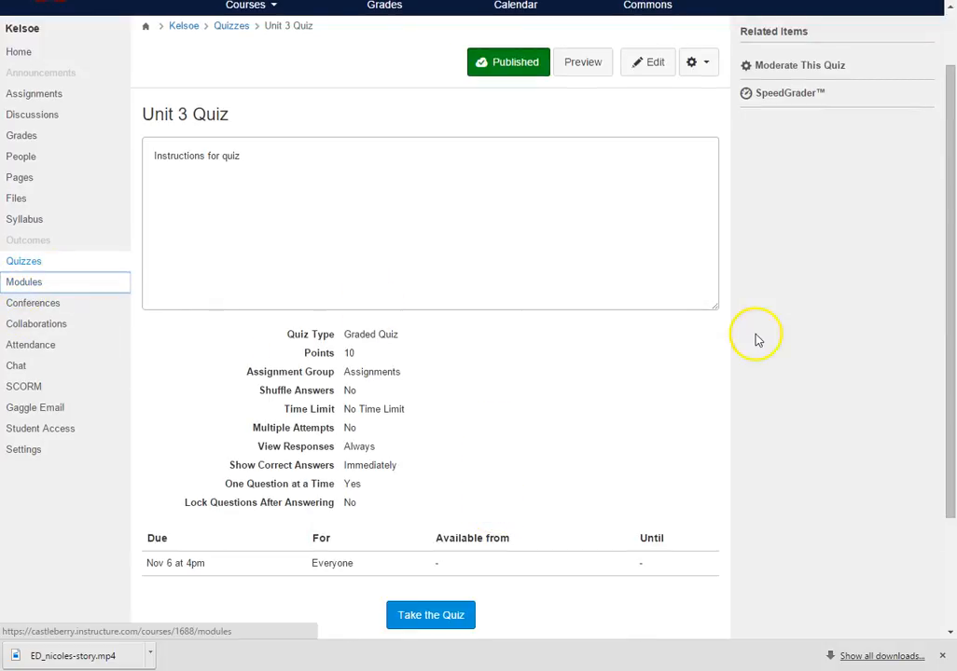
scroll(656, 356, "down", 5)
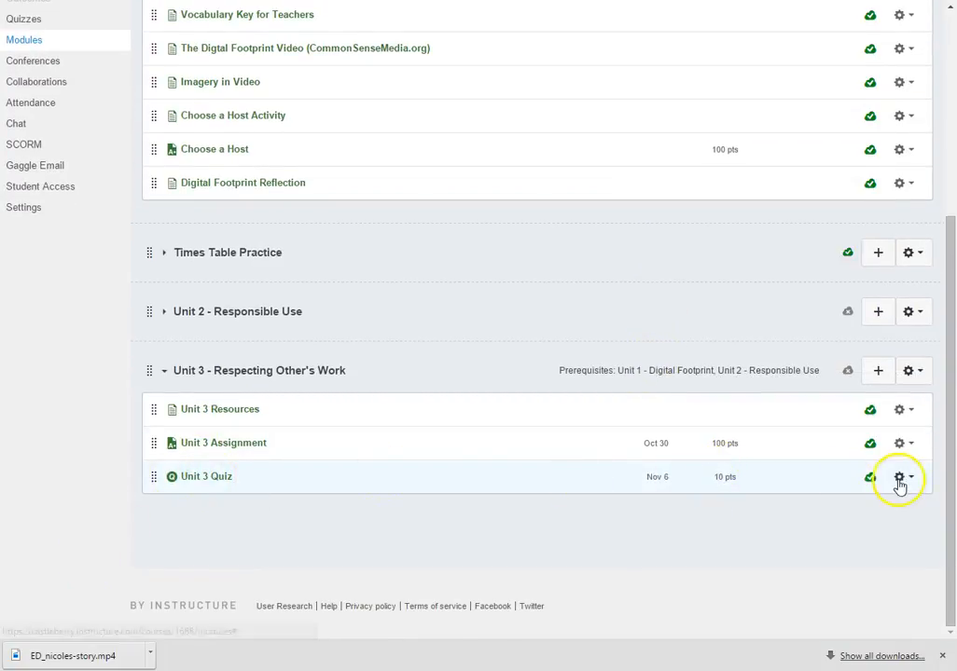
Unpublish Unit 3 Quiz in the Unit 3 module and publish it again
left_click(866, 476)
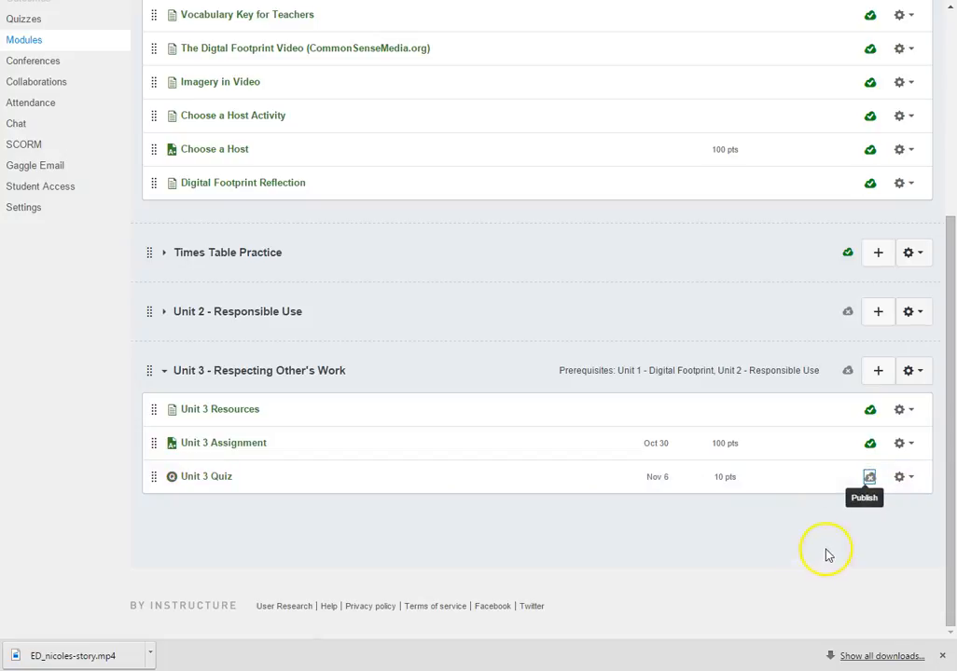
left_click(869, 479)
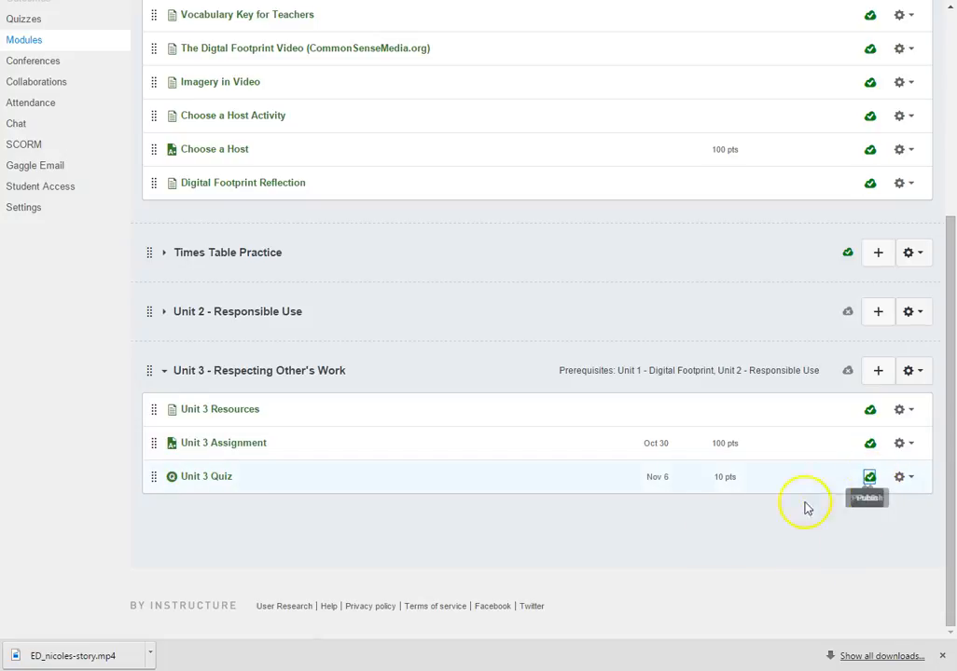